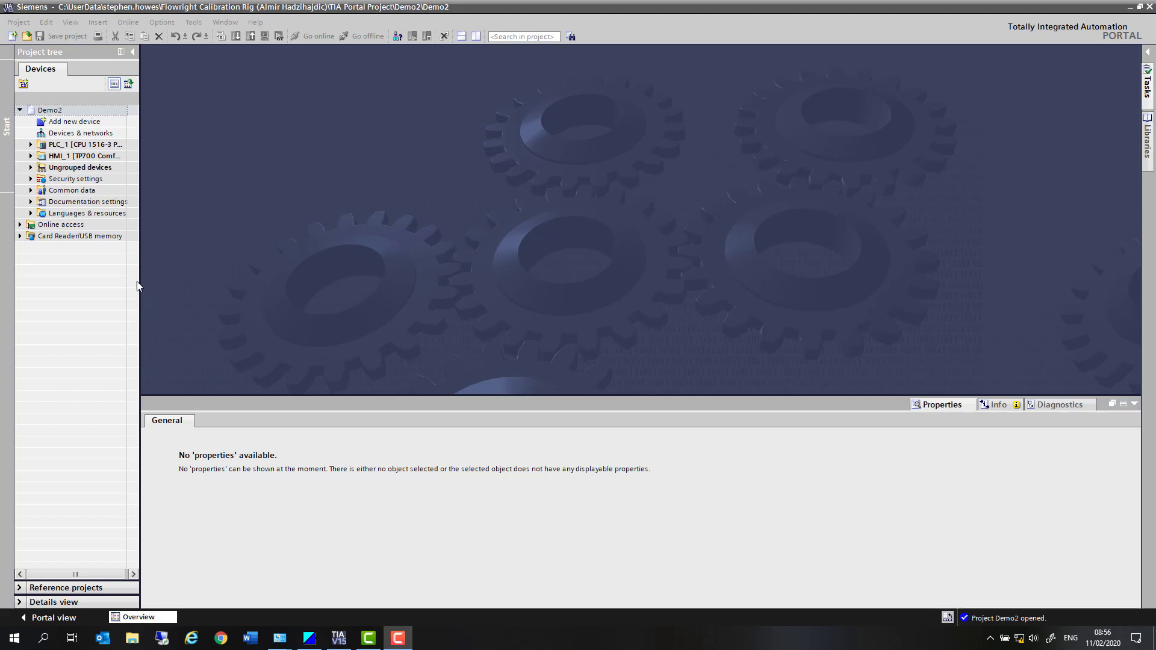
Step: Widen the project tree, expand PLC_1 [CPU 1516-3 PN/DP] in Demo2 and open Devices & networks
drag(138, 283, 195, 285)
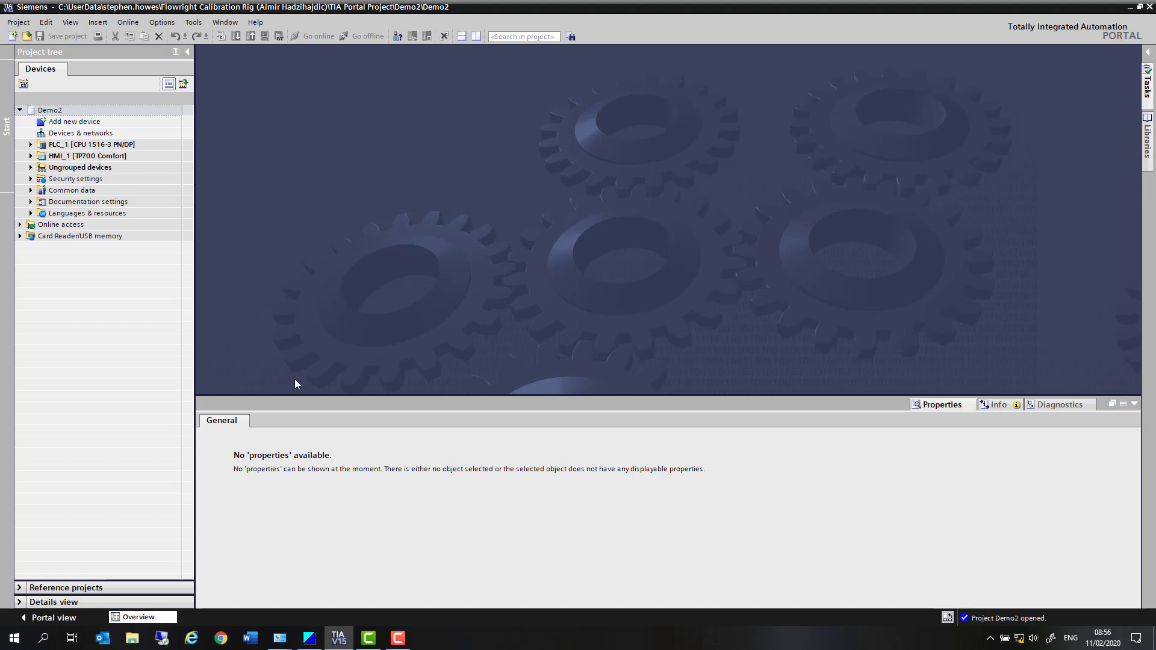
click(30, 145)
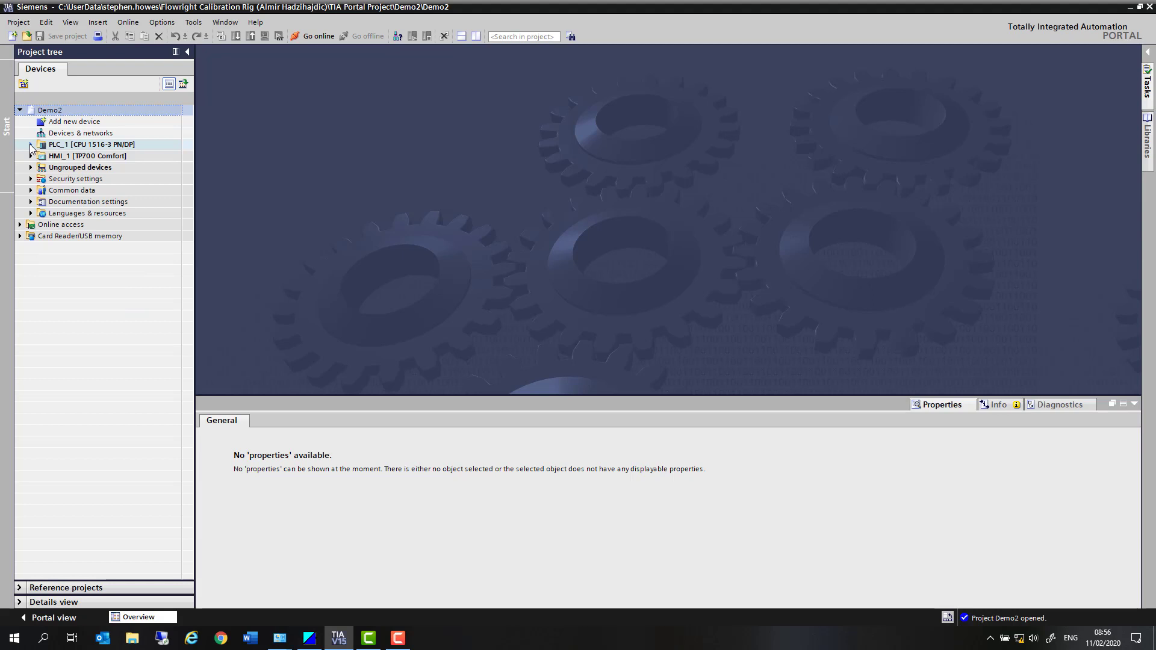
click(30, 145)
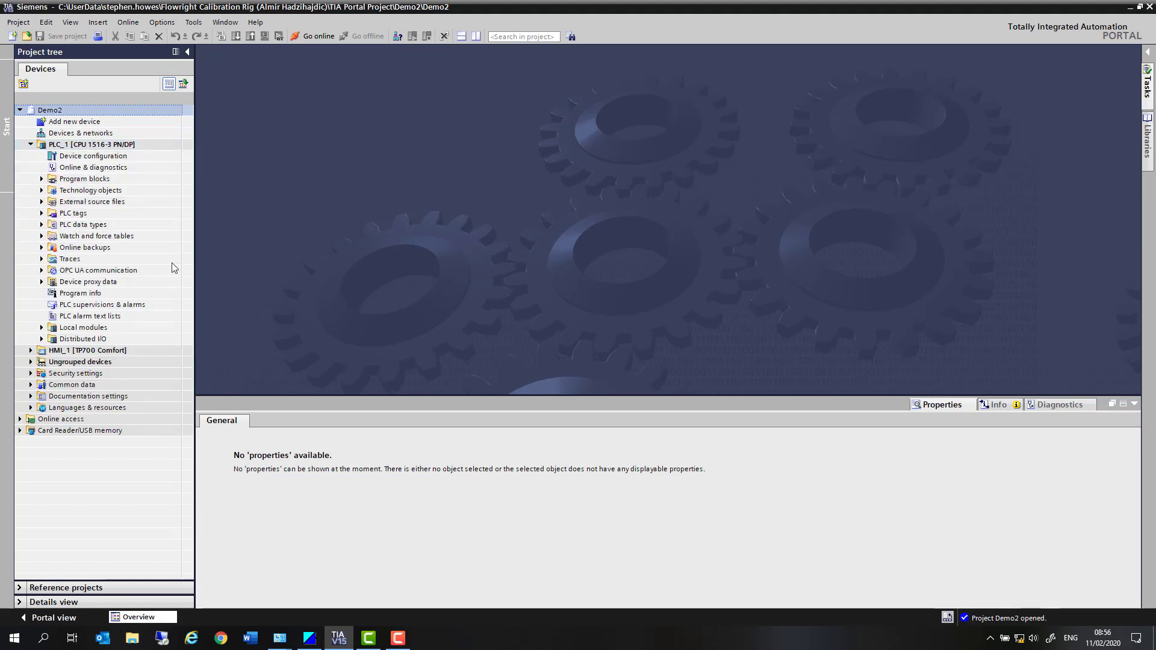
double_click(145, 133)
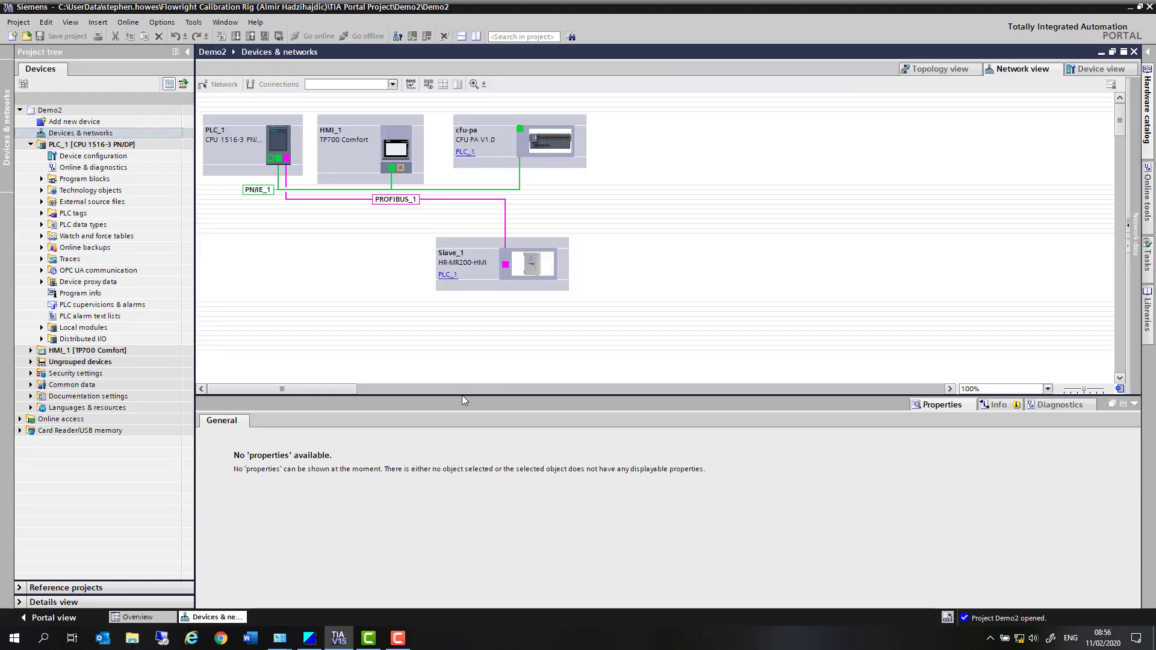
Step: Enlarge the editor, zoom to 150% and switch to the topology view of PLC_1, HMI_1 and cfu-pa
drag(462, 398, 459, 465)
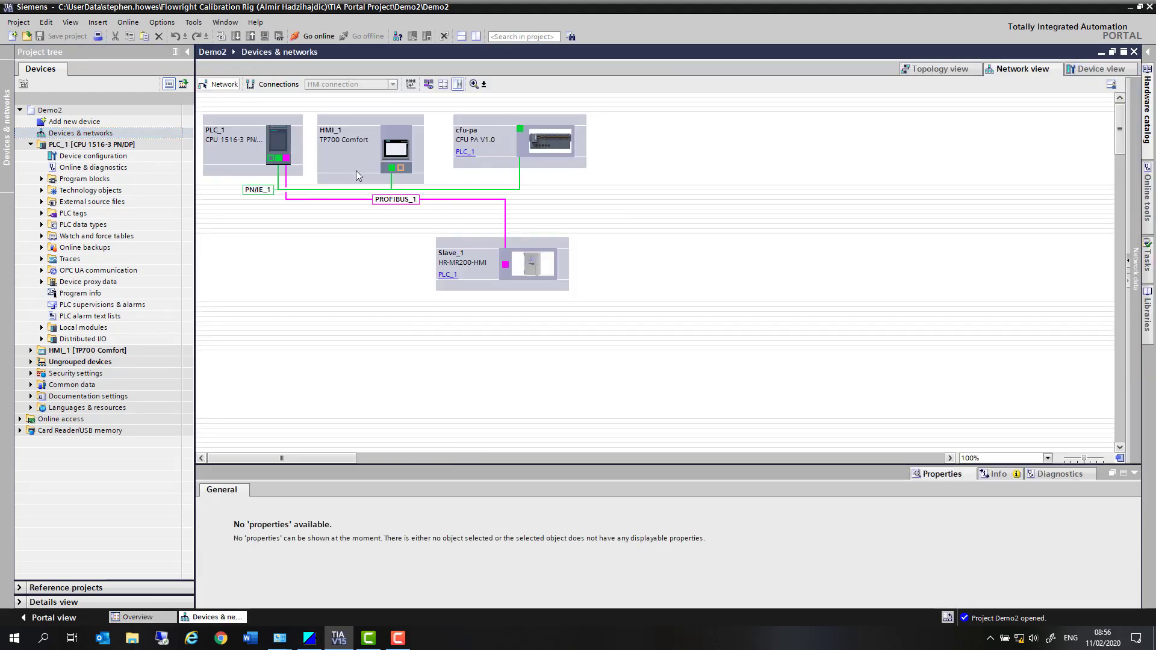
click(473, 85)
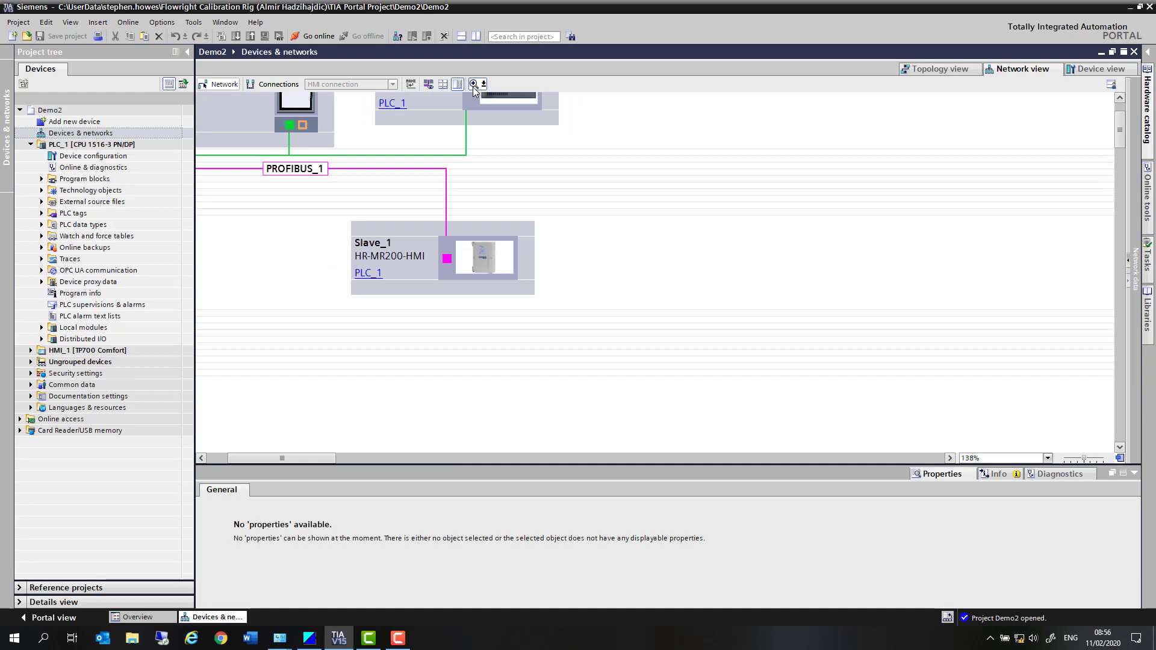
drag(313, 458, 287, 457)
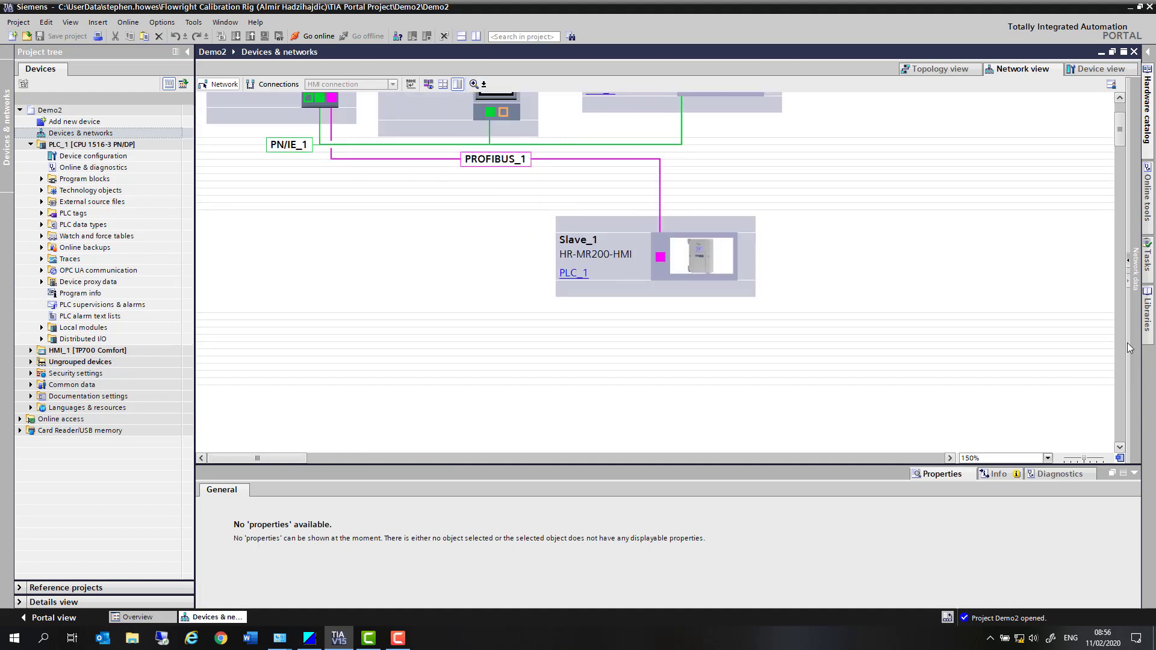
drag(1121, 134, 1127, 110)
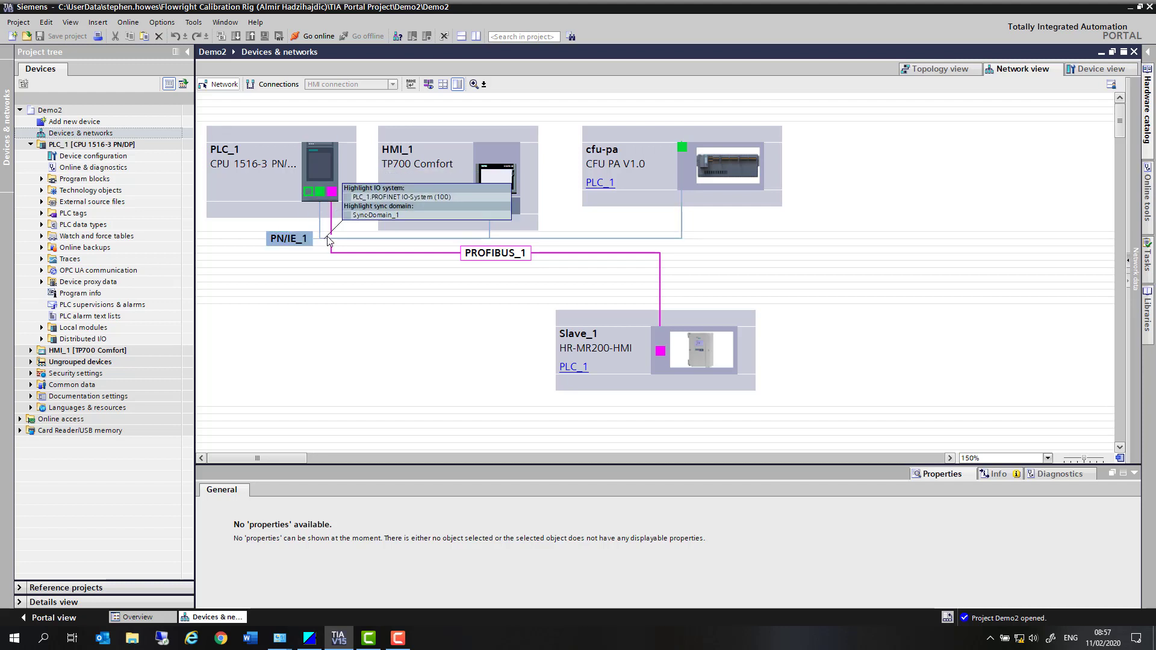
click(938, 68)
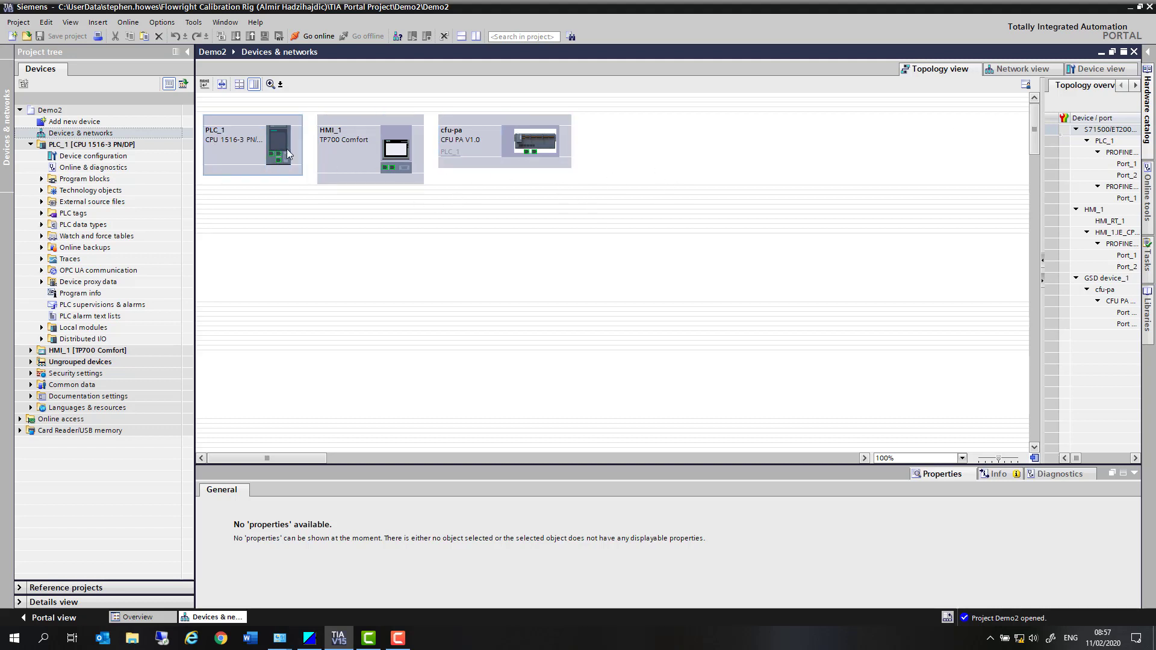
Step: Go back to the network view and inspect PLC_1's PN/IE_1 and PROFIBUS_1 connections
click(1010, 72)
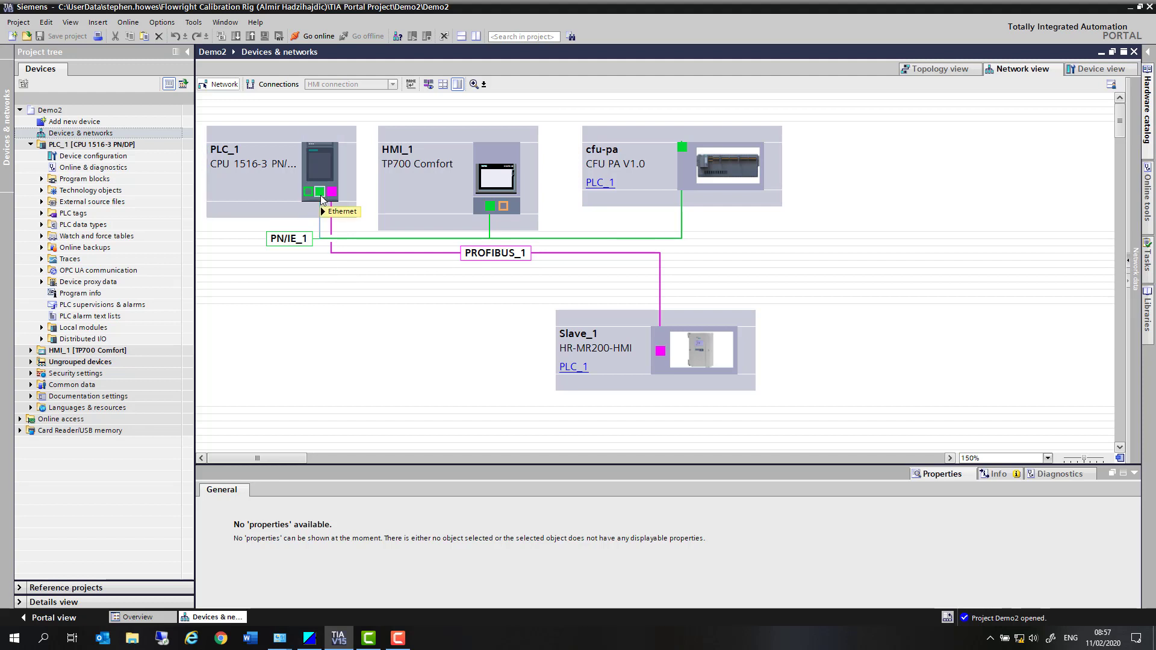
mouse_move(322, 199)
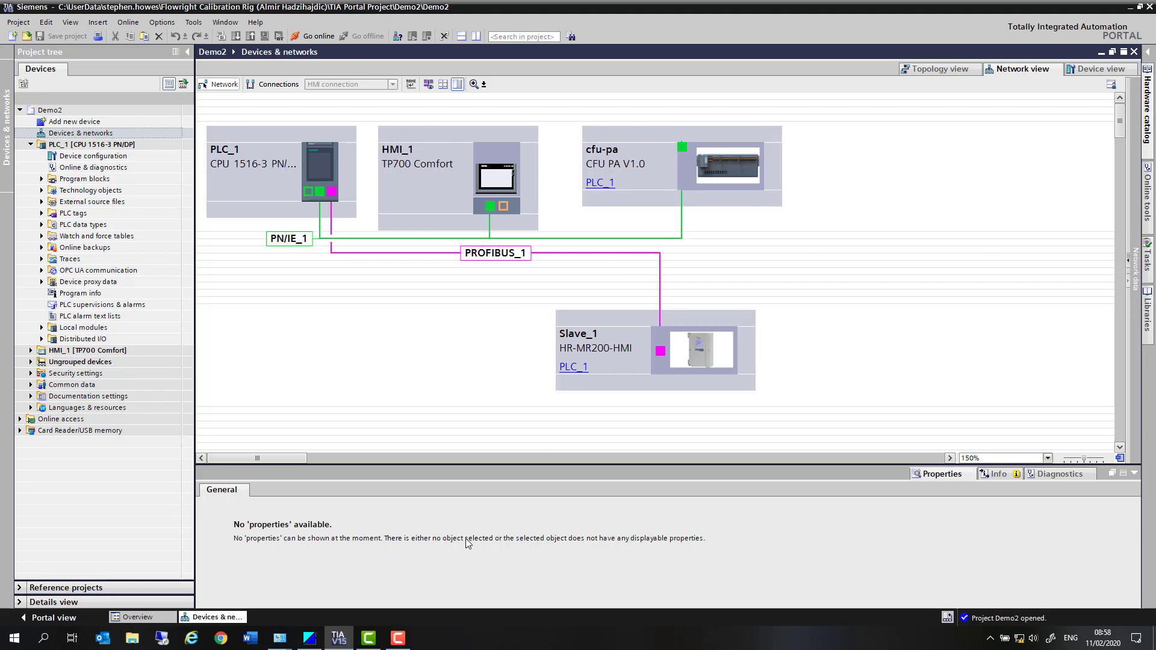
Step: Bring SIMATIC PDM's Profibus DP project to full screen and open its Options menu
click(308, 640)
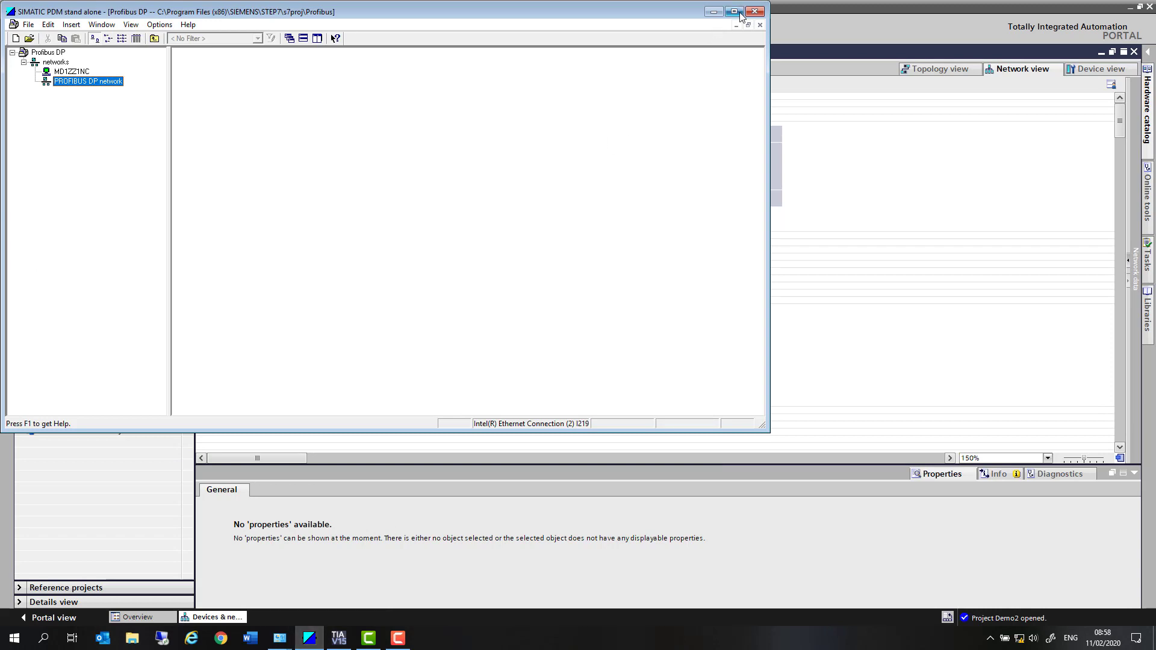
click(733, 11)
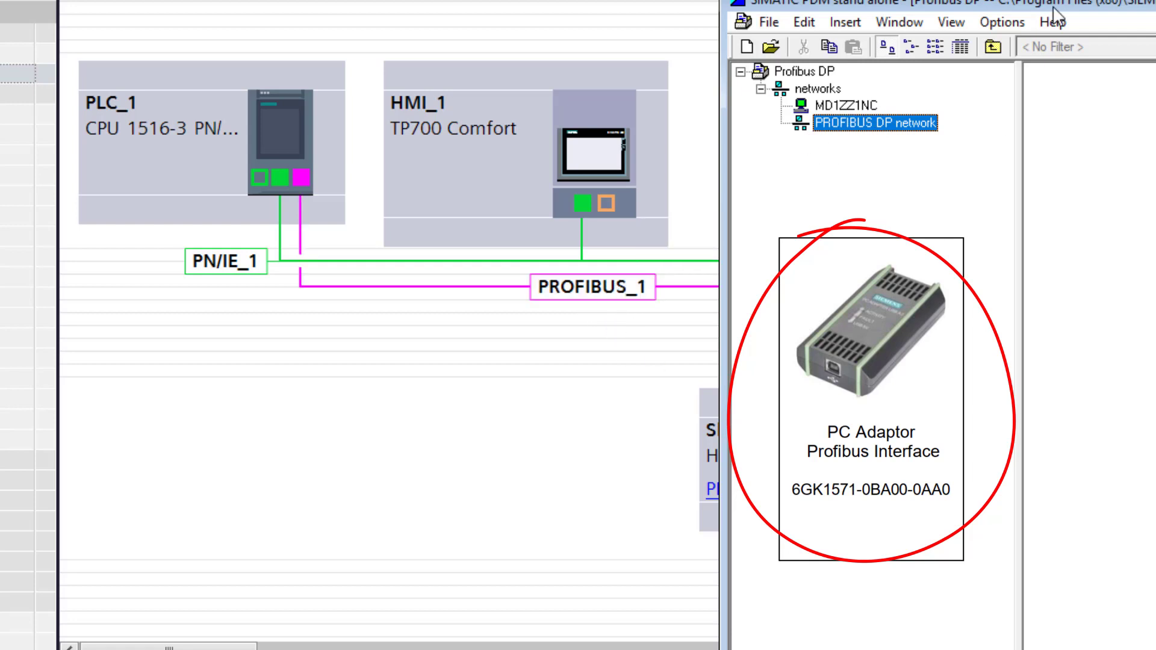
click(1016, 19)
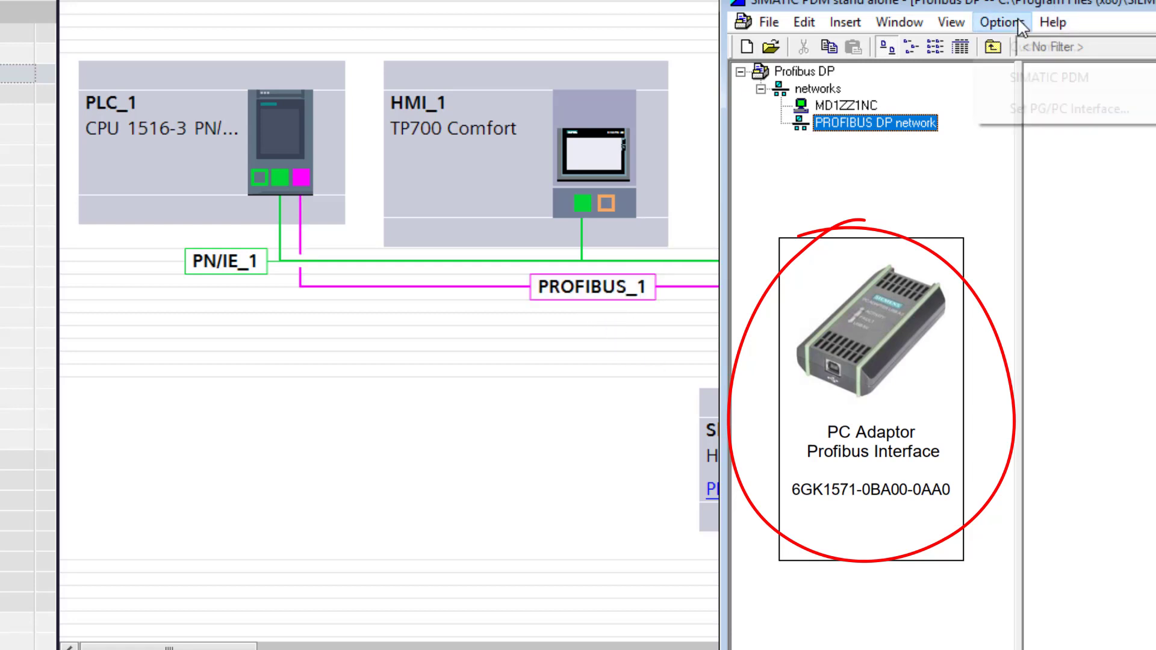
Step: In Set PG/PC Interface, scroll the list to the Intel(R) Dual Band Wireless-AC 8265 adapter
click(1054, 110)
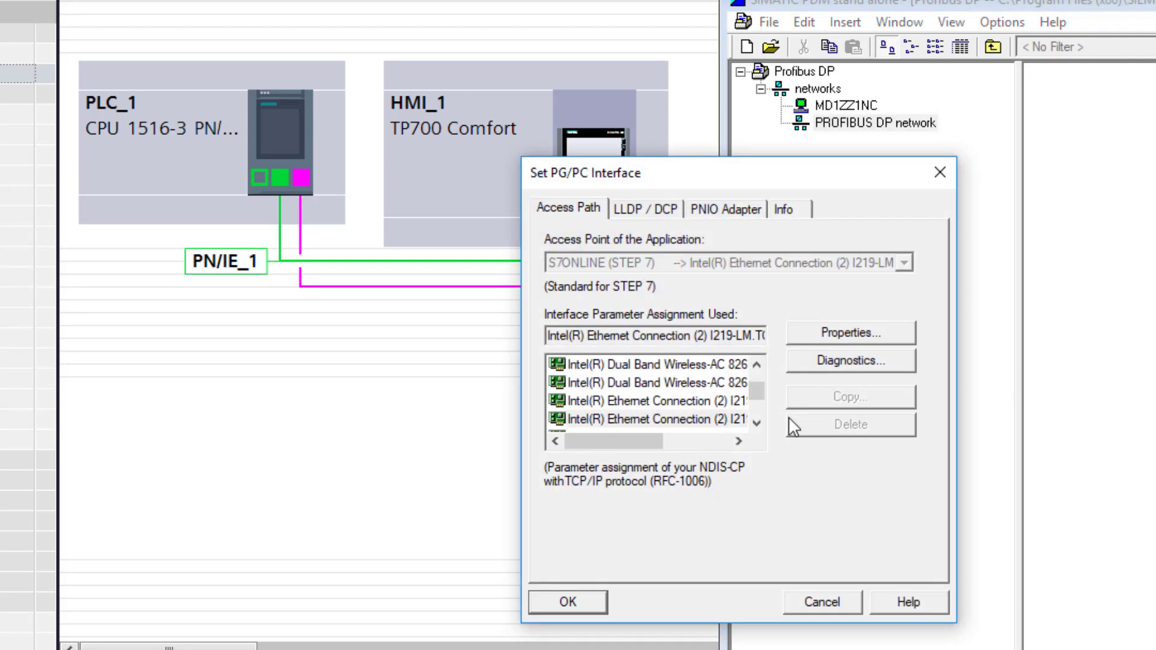
drag(759, 393, 760, 430)
click(757, 423)
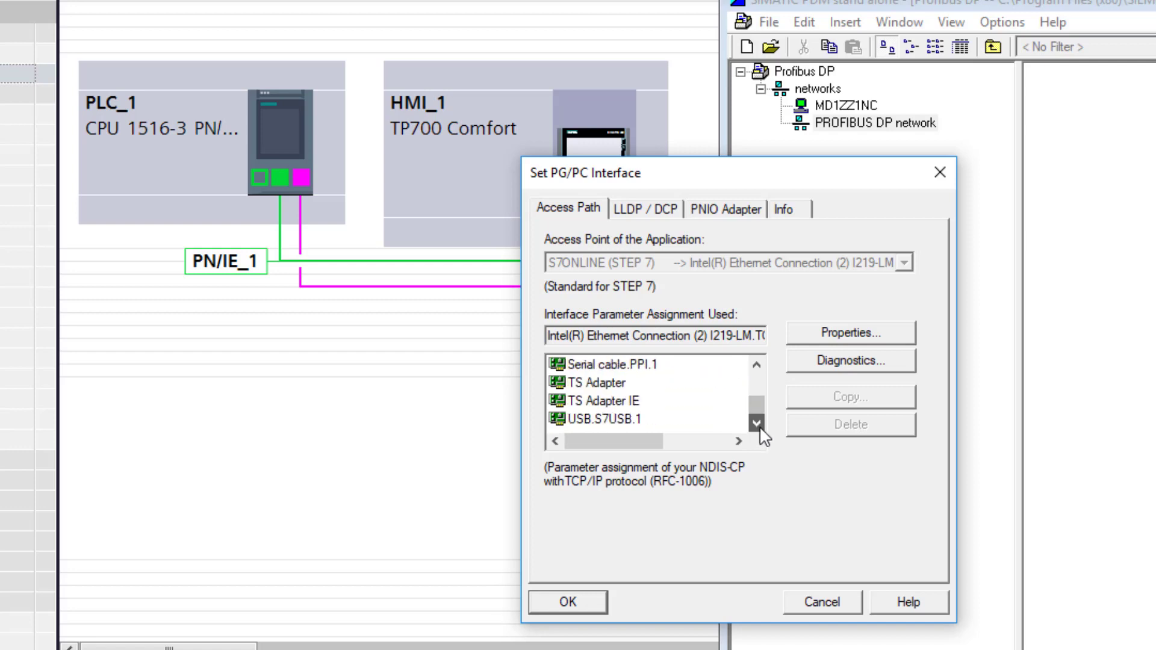
click(756, 364)
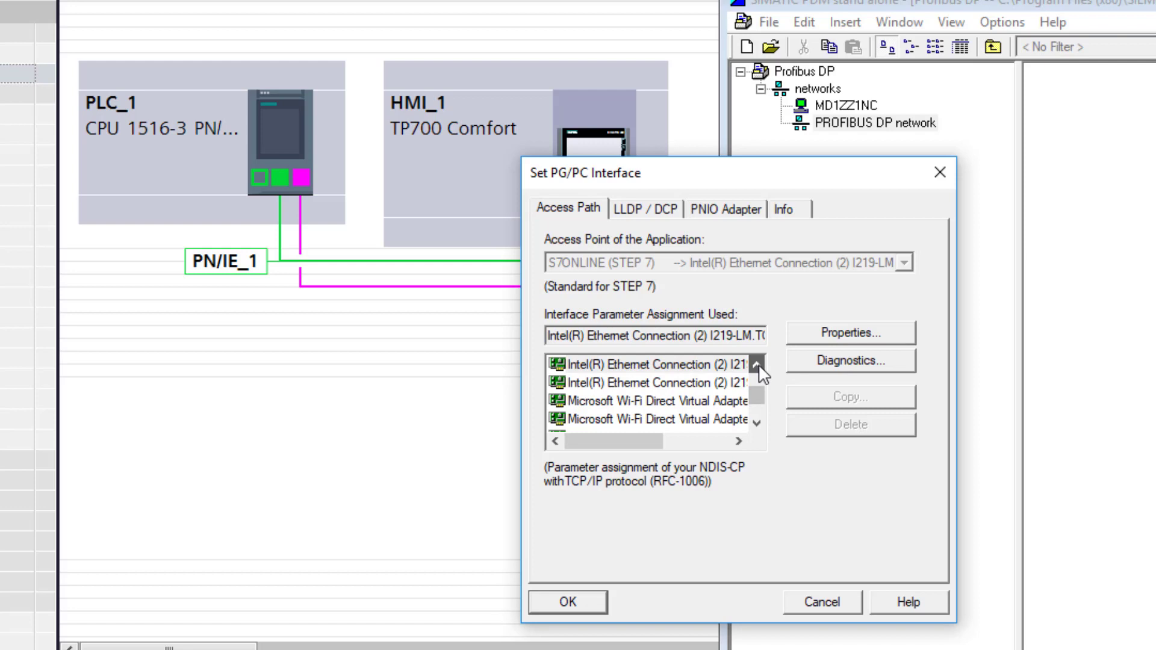
click(757, 364)
click(757, 364)
click(757, 364)
click(756, 364)
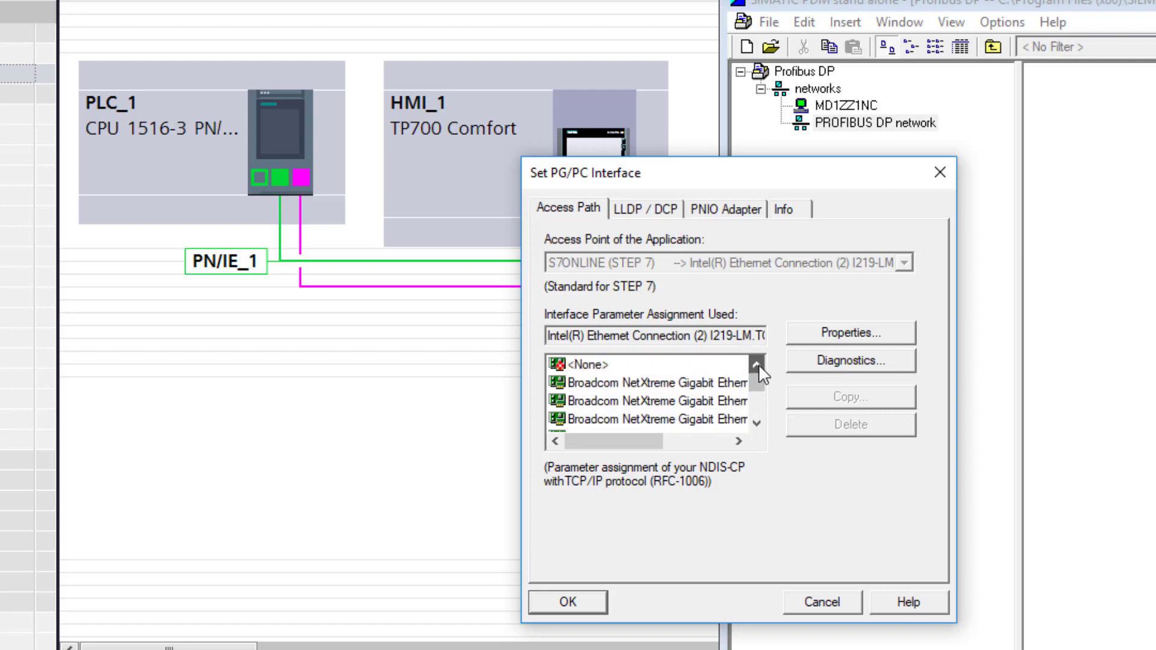
click(757, 423)
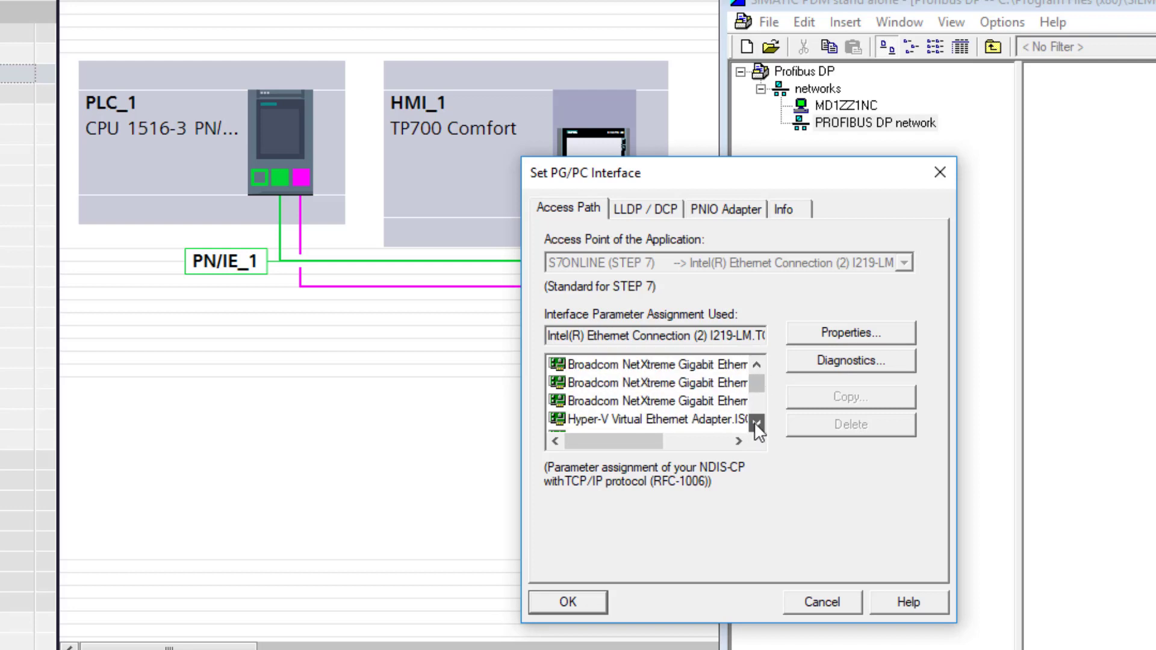
click(756, 424)
click(757, 424)
click(756, 425)
click(757, 424)
click(756, 425)
click(757, 425)
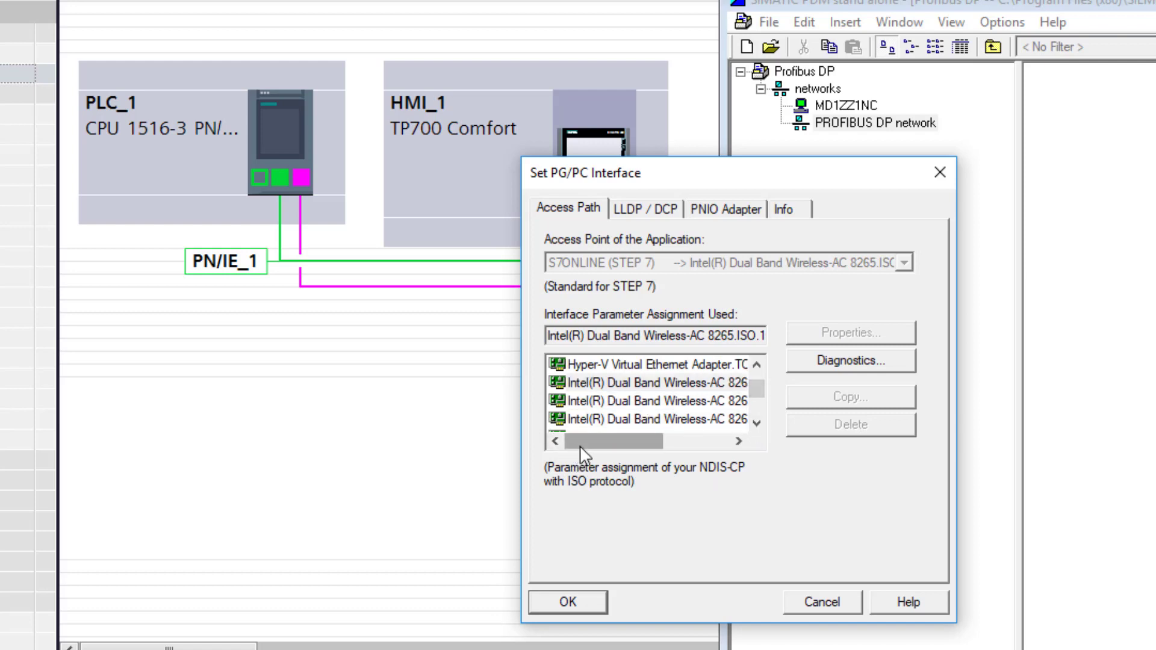
Step: Choose its TCPIP.1 assignment as the access path and confirm the change warning
drag(579, 446, 650, 446)
click(662, 405)
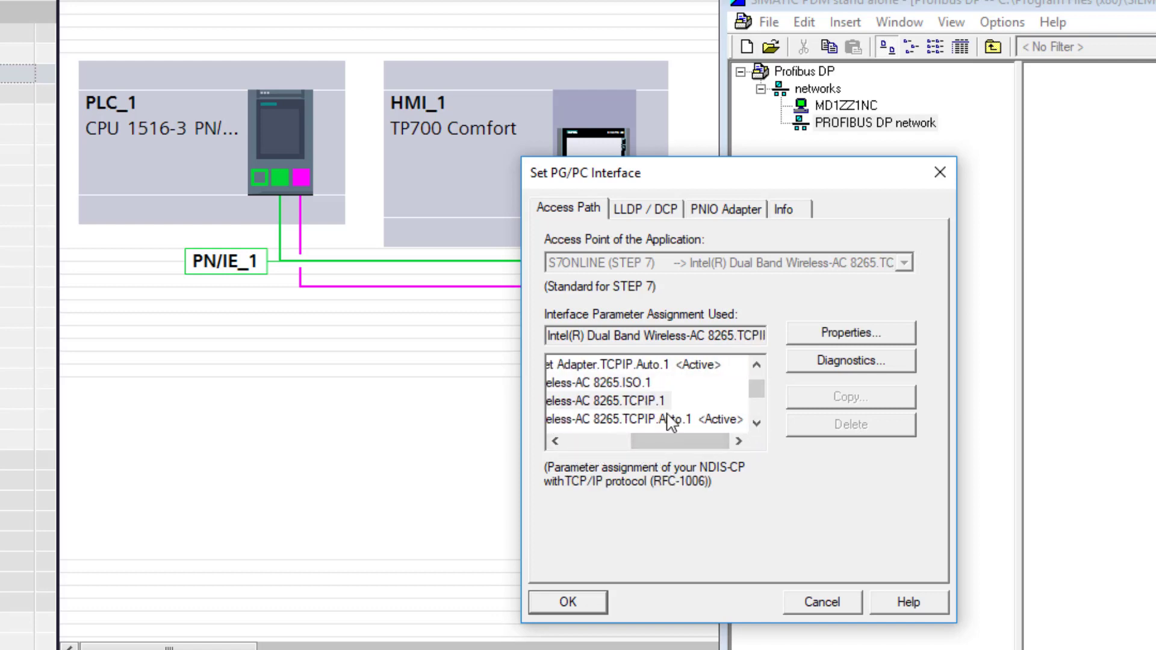
mouse_move(695, 447)
mouse_down()
mouse_move(627, 464)
mouse_move(695, 453)
mouse_up()
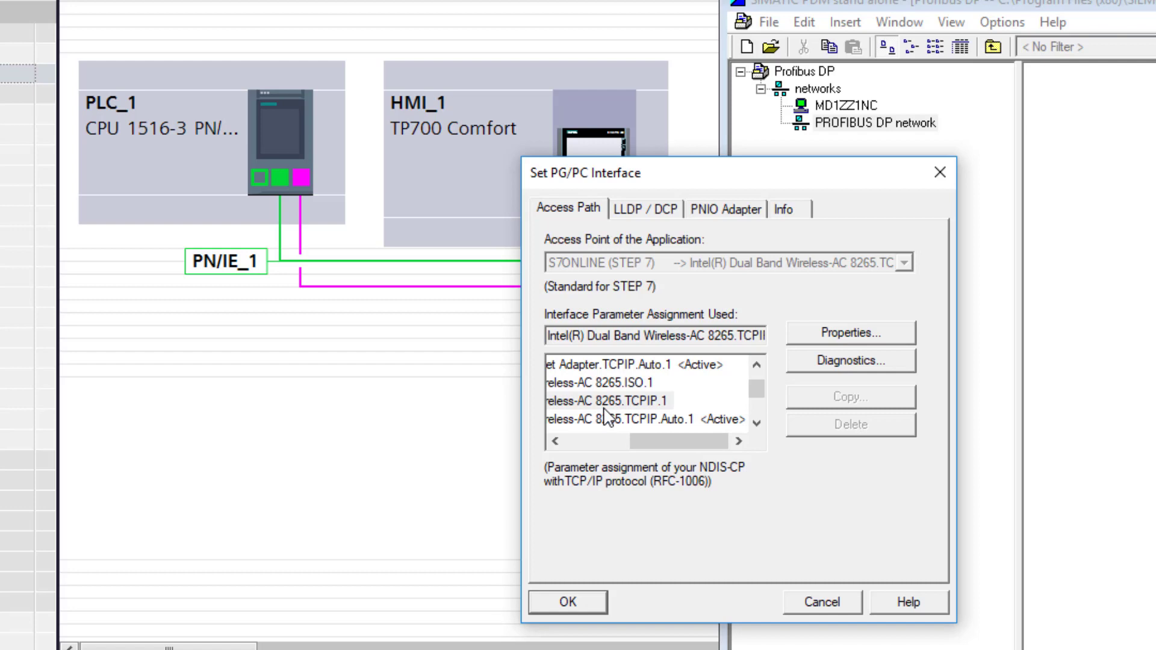
drag(691, 440, 591, 441)
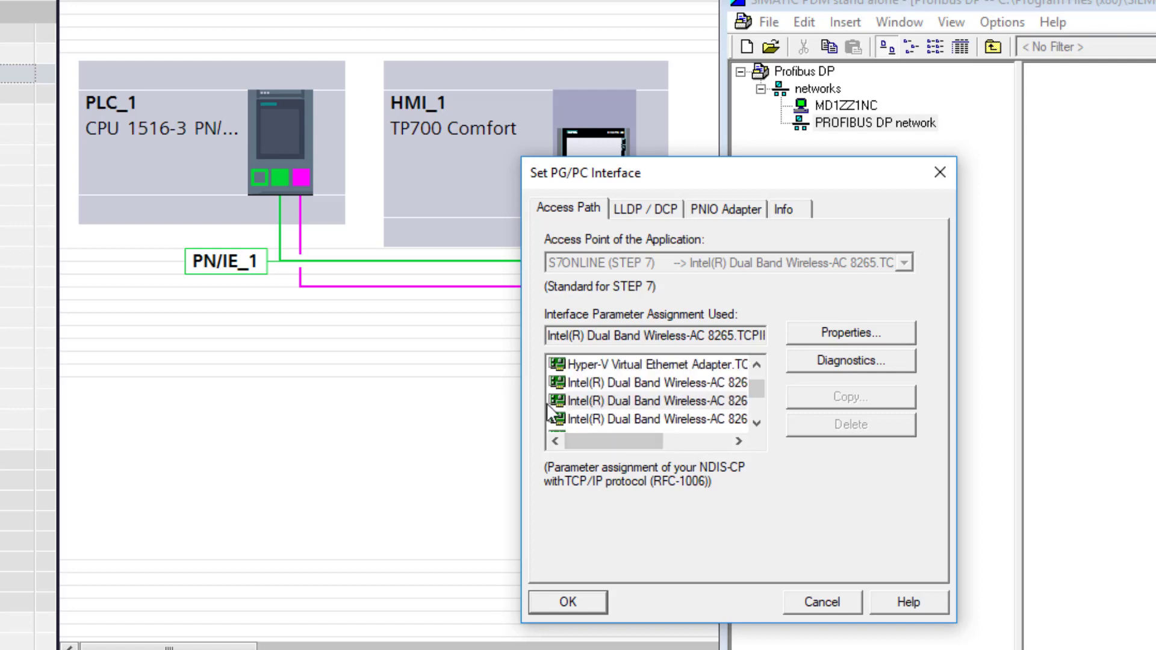
click(587, 604)
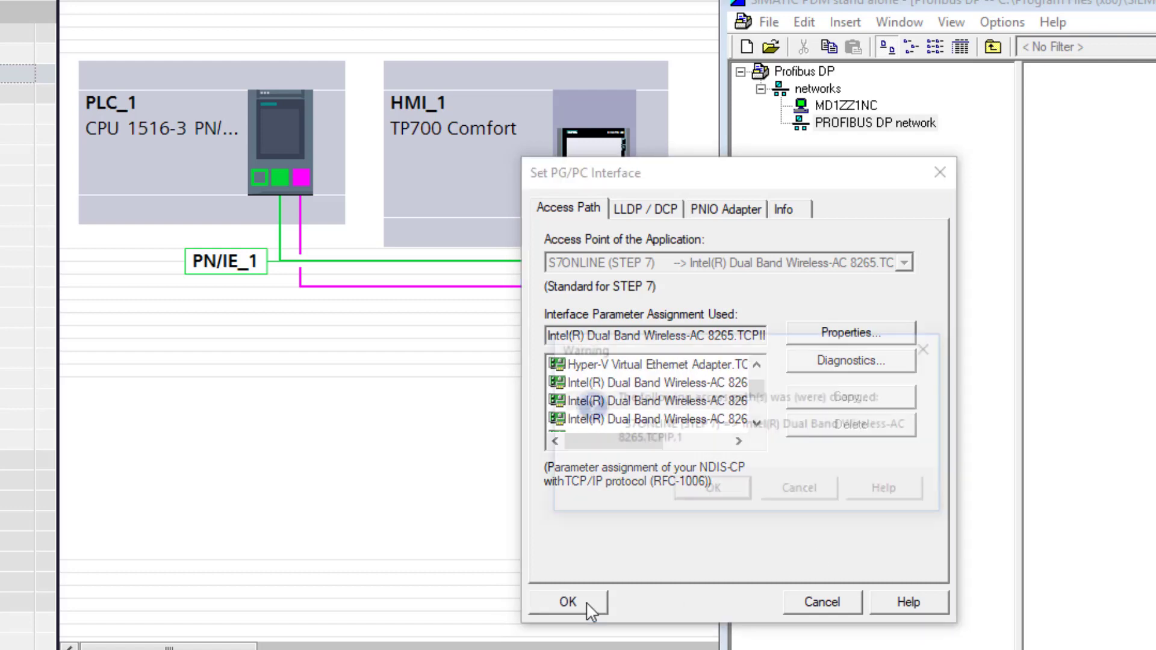
click(710, 497)
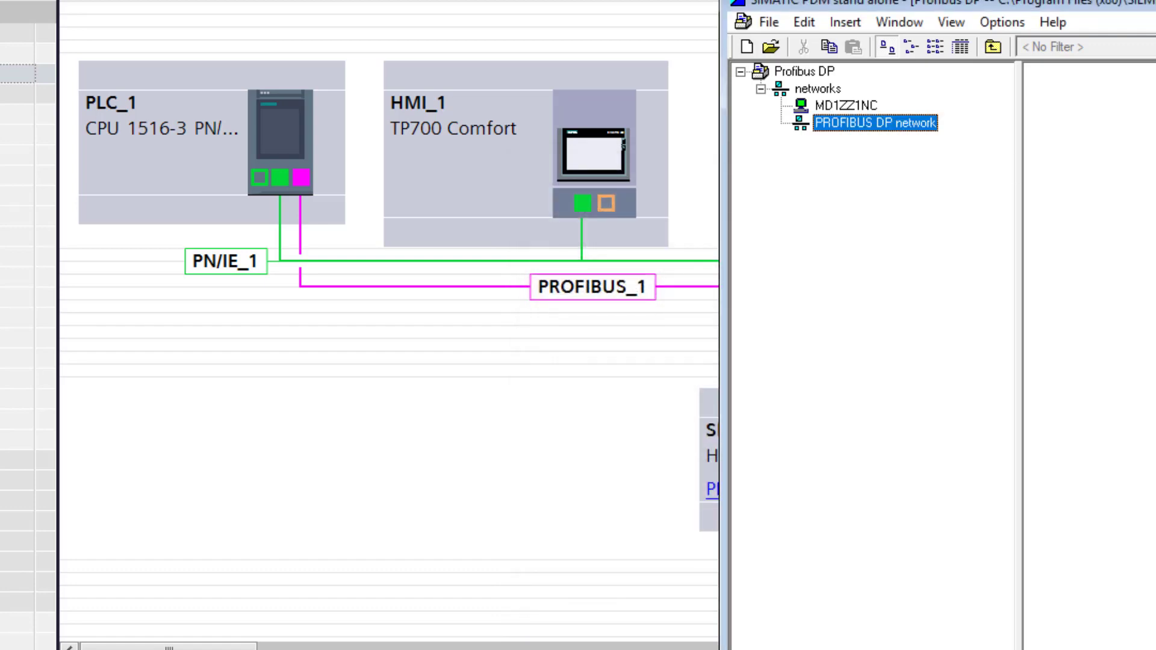
Step: Select cfu-pa in TIA Portal and check its Ethernet address 192.168.5.33 in Properties
drag(947, 2, 799, 212)
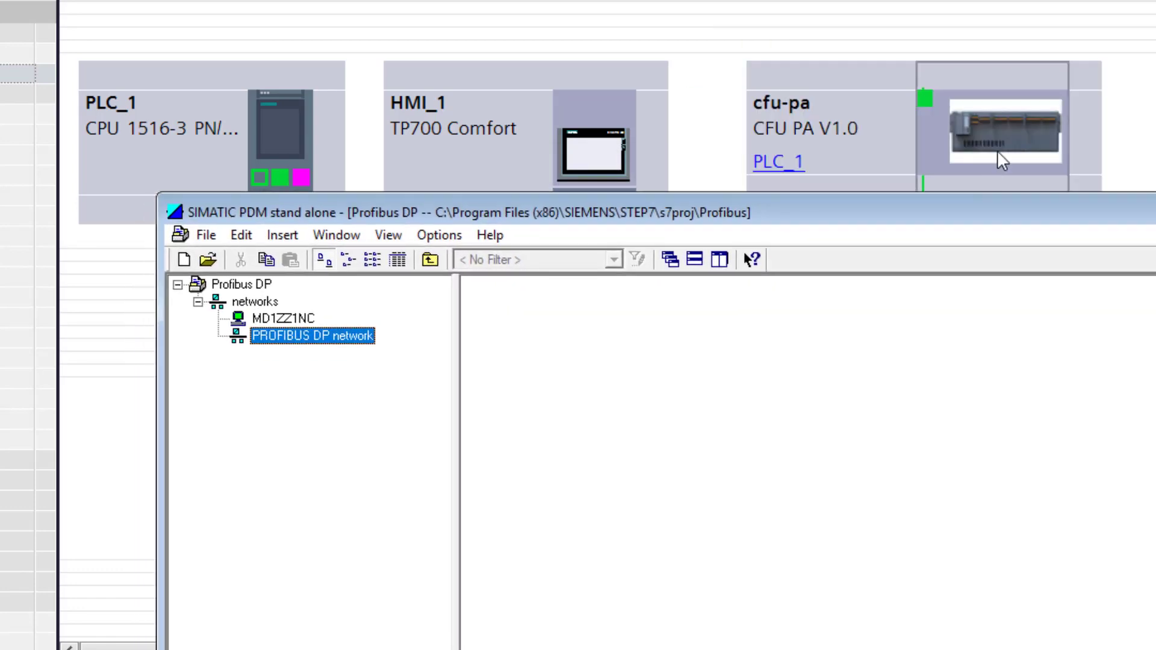
click(998, 152)
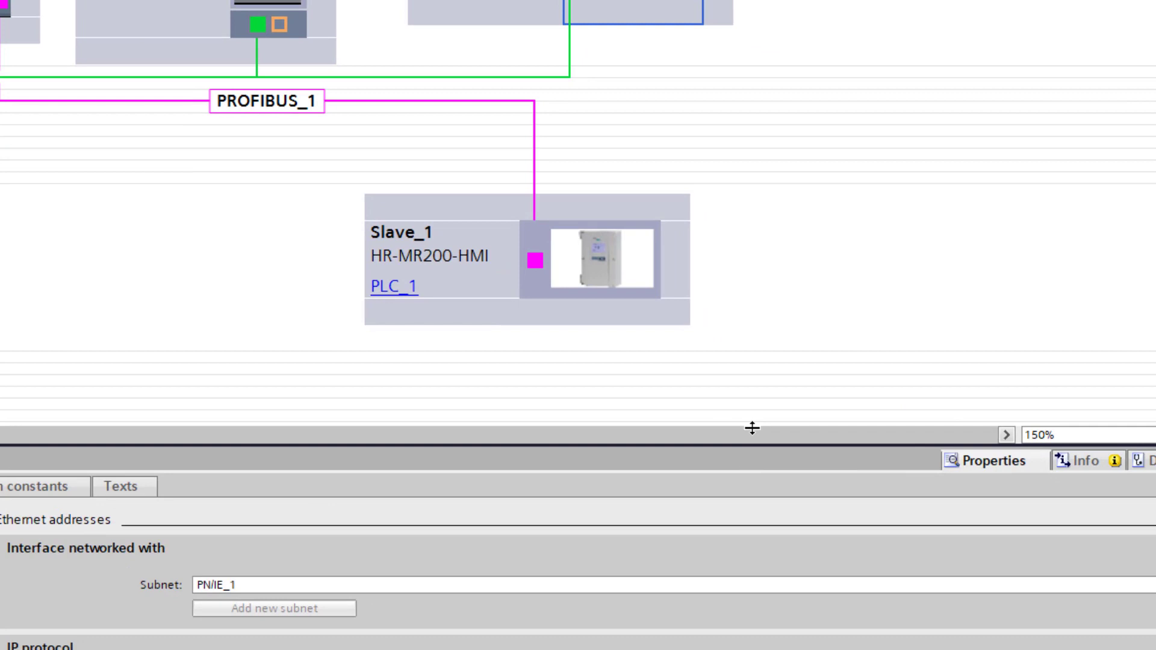
drag(752, 428, 756, 362)
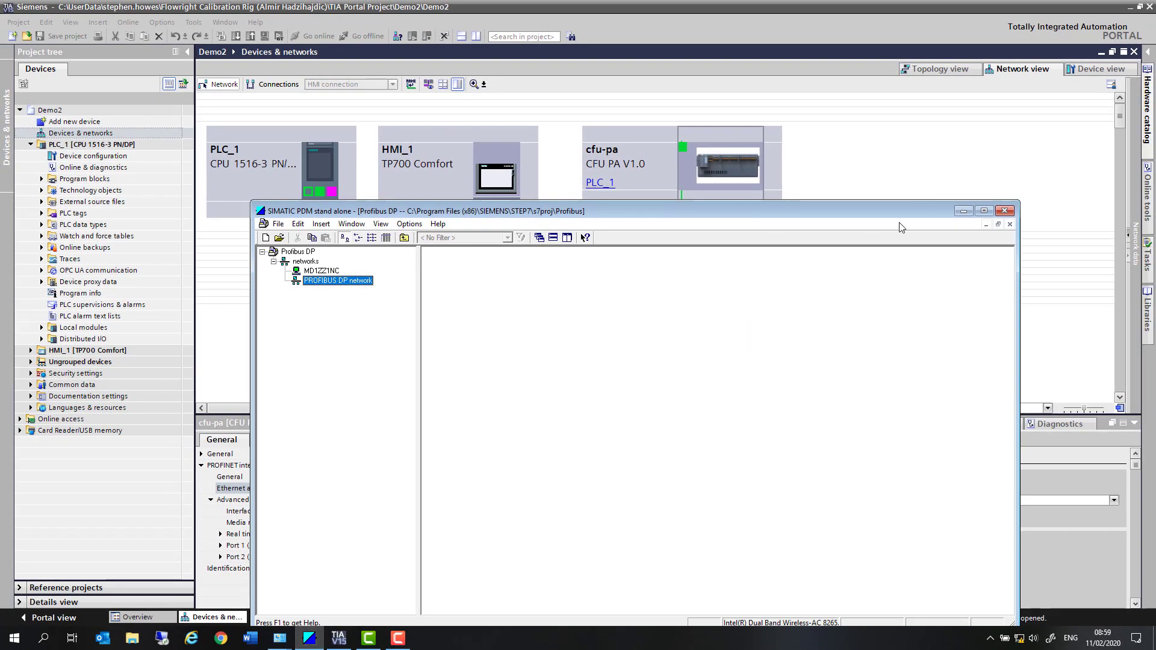
Step: Maximize SIMATIC PDM and show the networks folder of the Profibus DP project
click(983, 211)
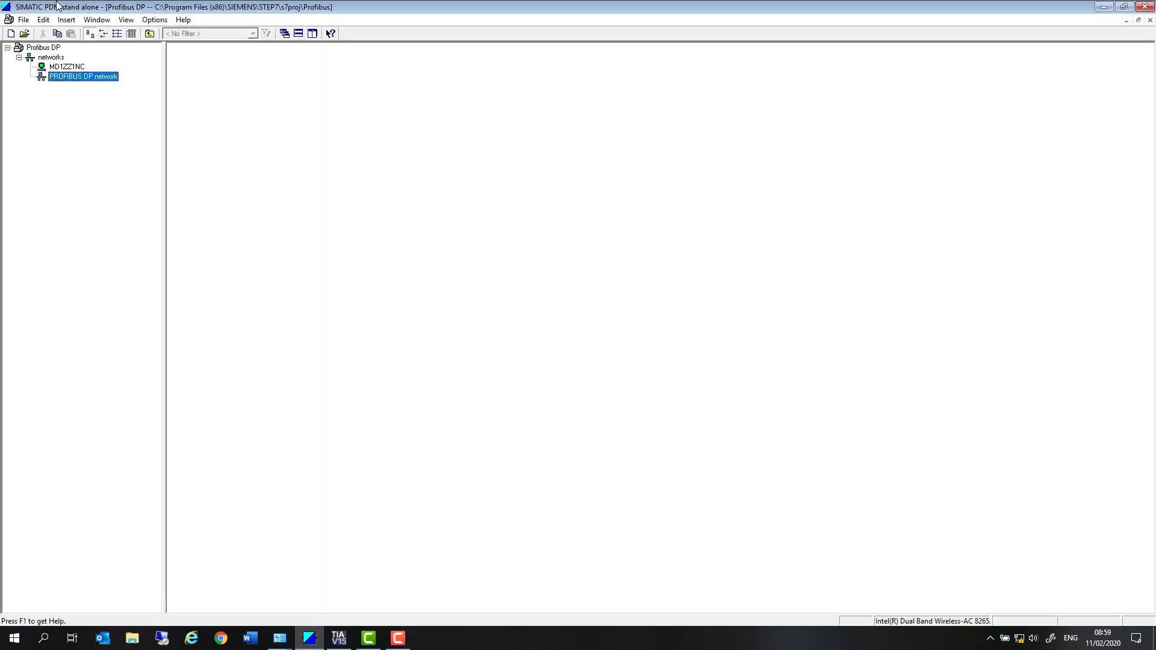
click(55, 66)
right_click(51, 67)
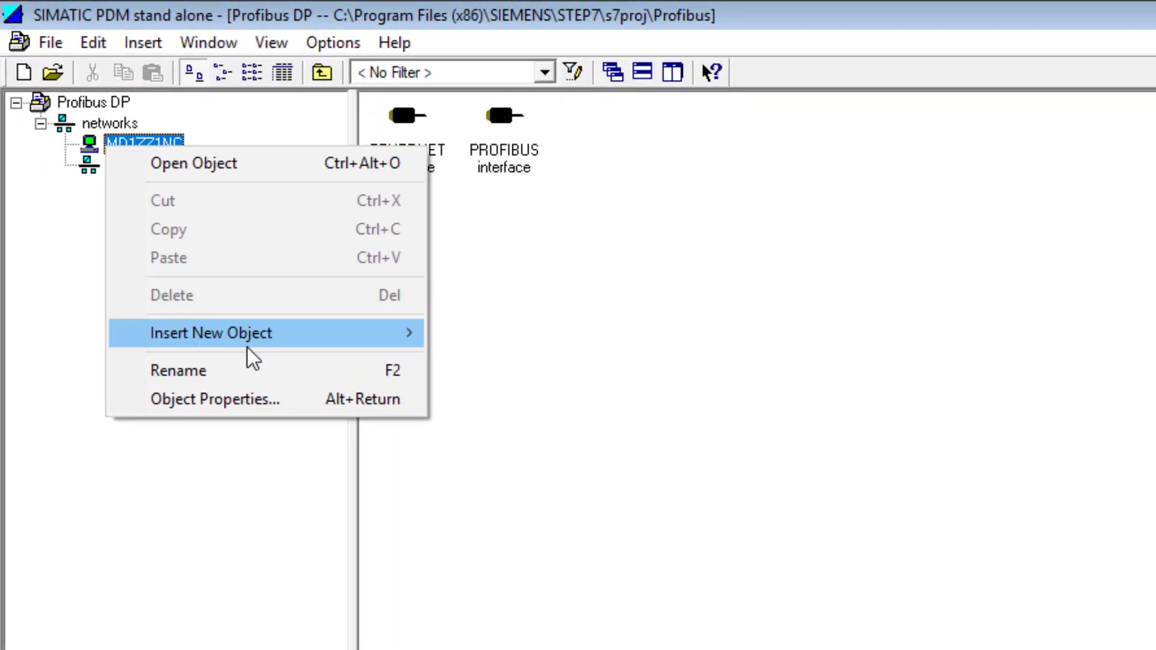
click(72, 208)
click(111, 125)
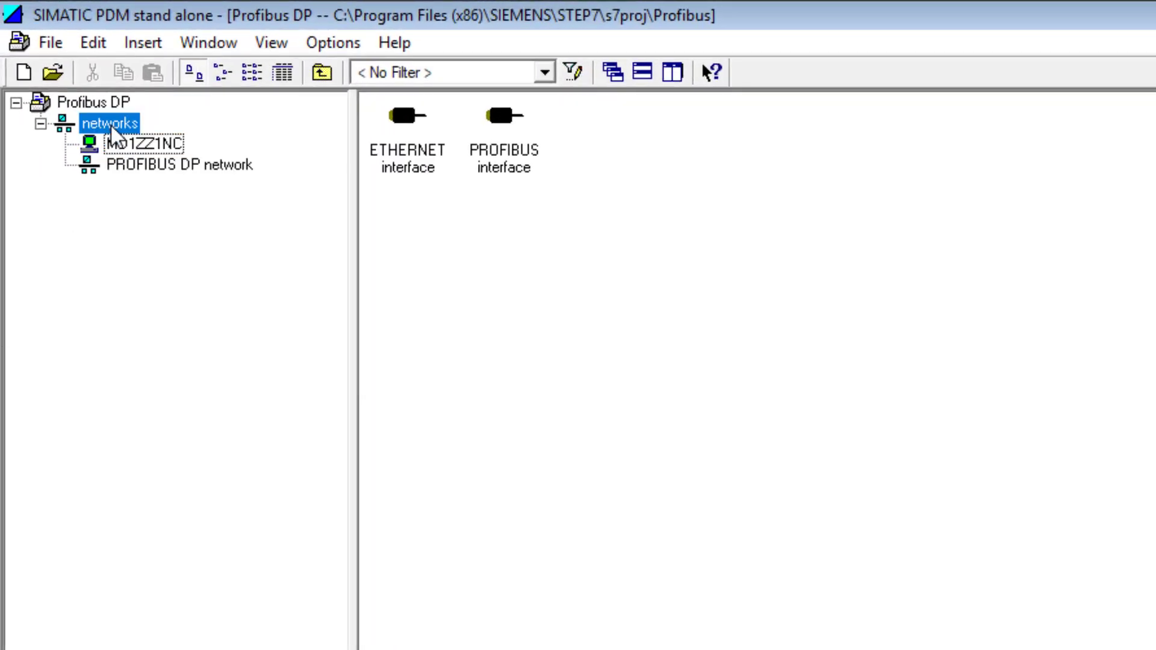
Step: Insert a communication network with device type PROFINET > PROFINET network under networks
right_click(489, 265)
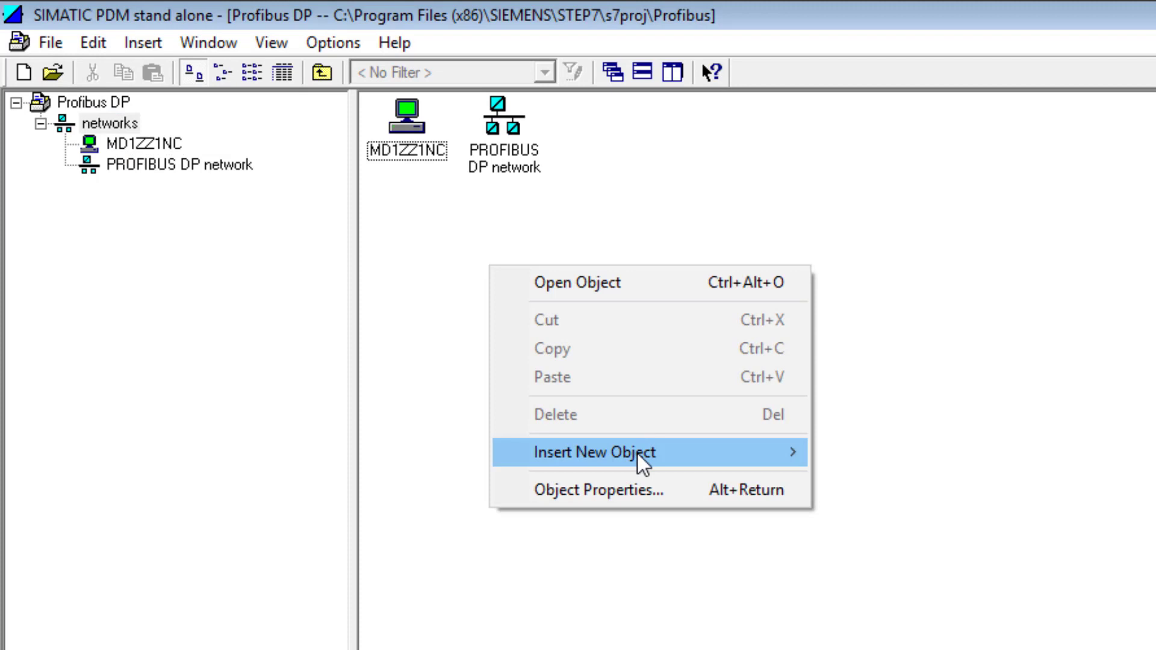
mouse_move(636, 453)
click(861, 452)
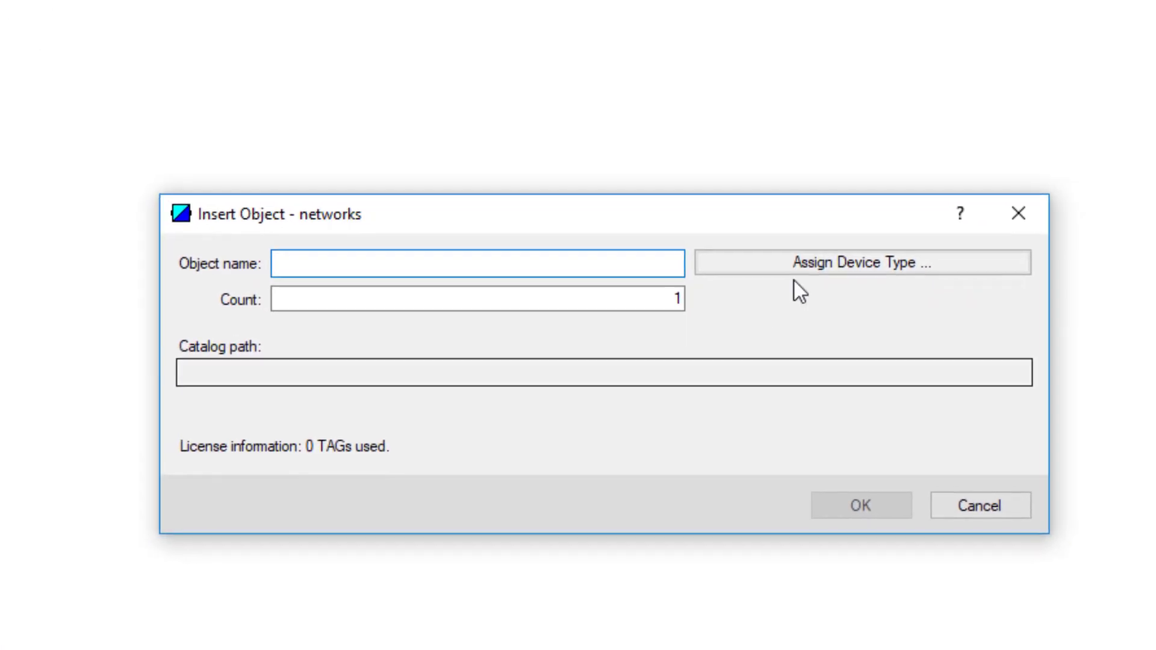
click(798, 270)
click(295, 119)
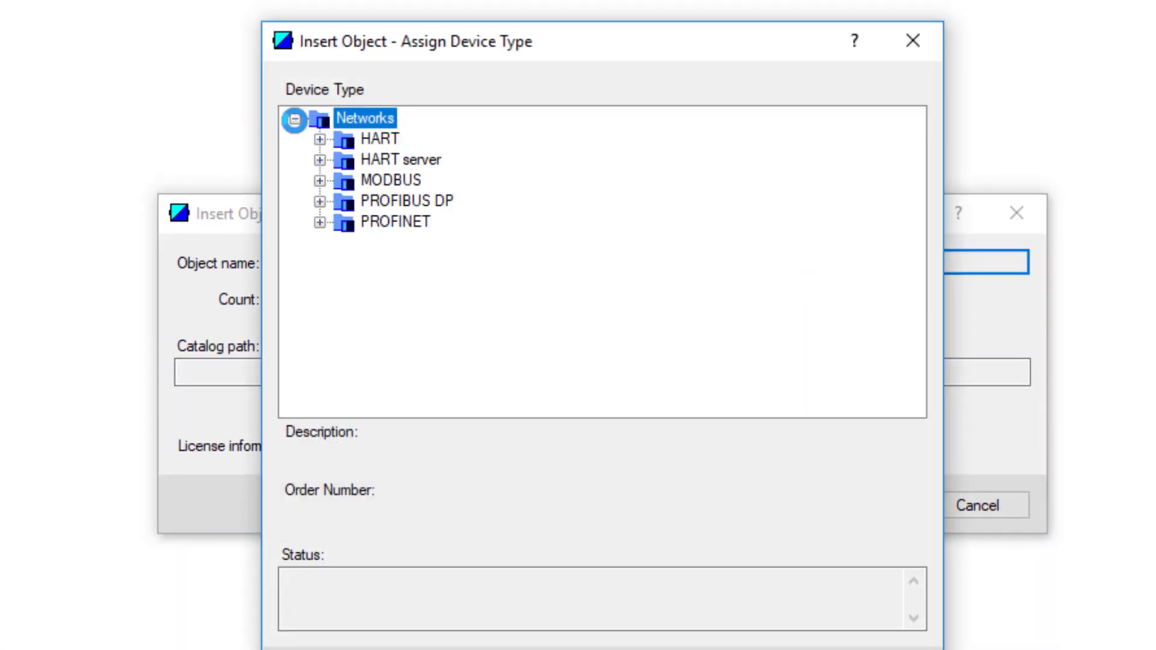
click(320, 222)
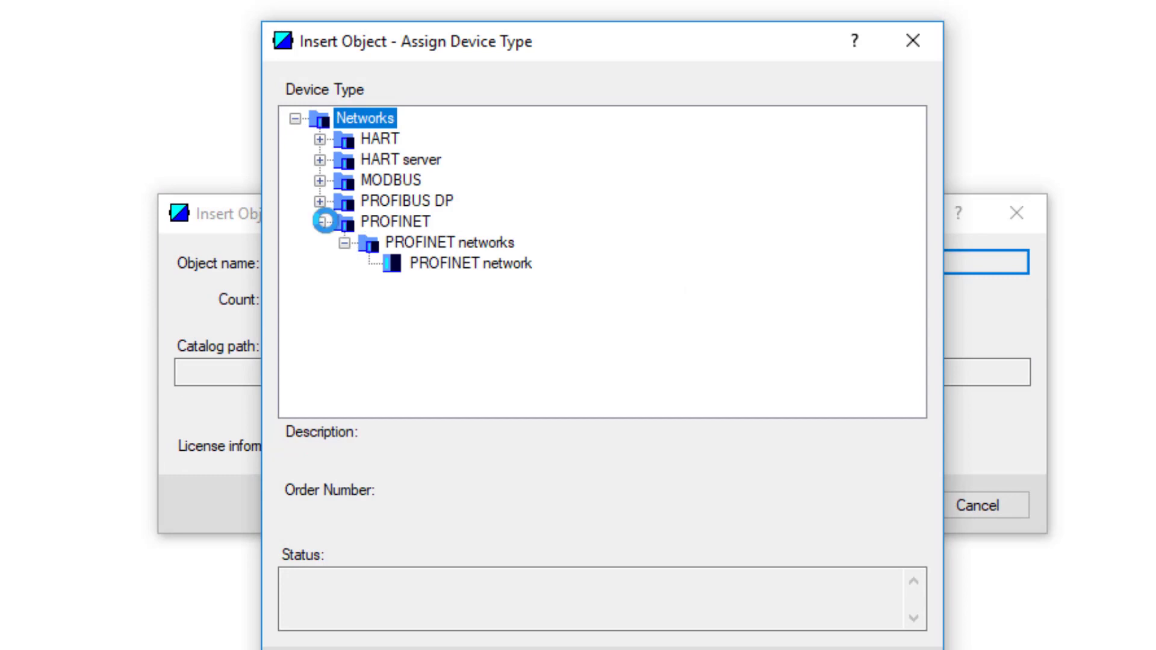
click(451, 263)
click(748, 642)
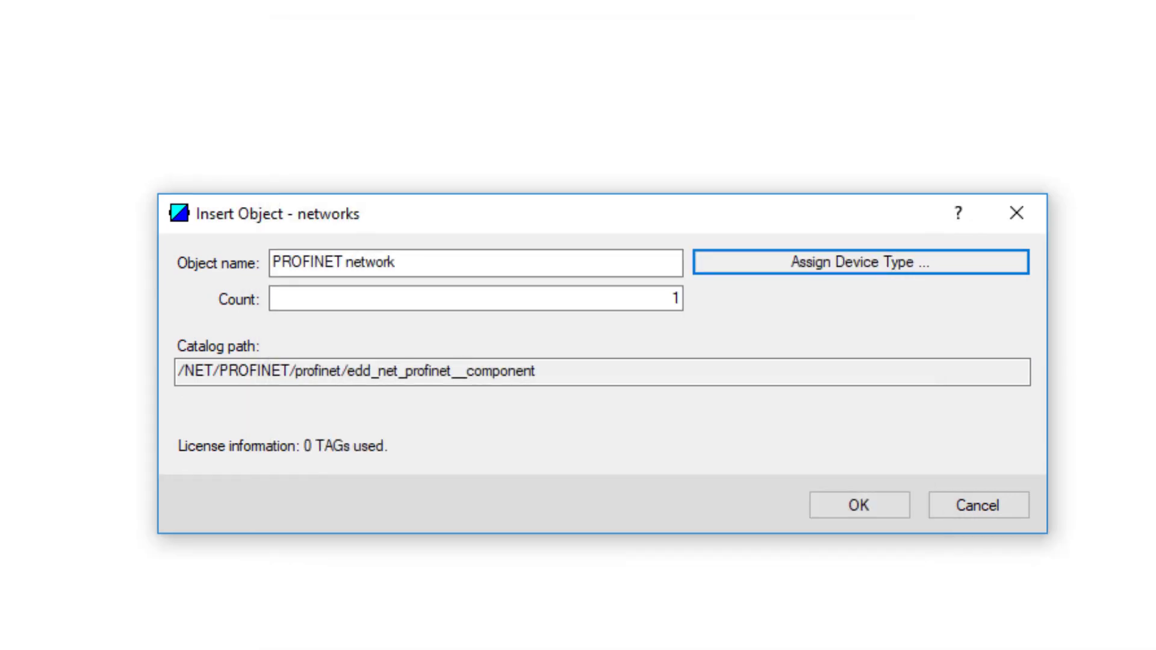
click(859, 505)
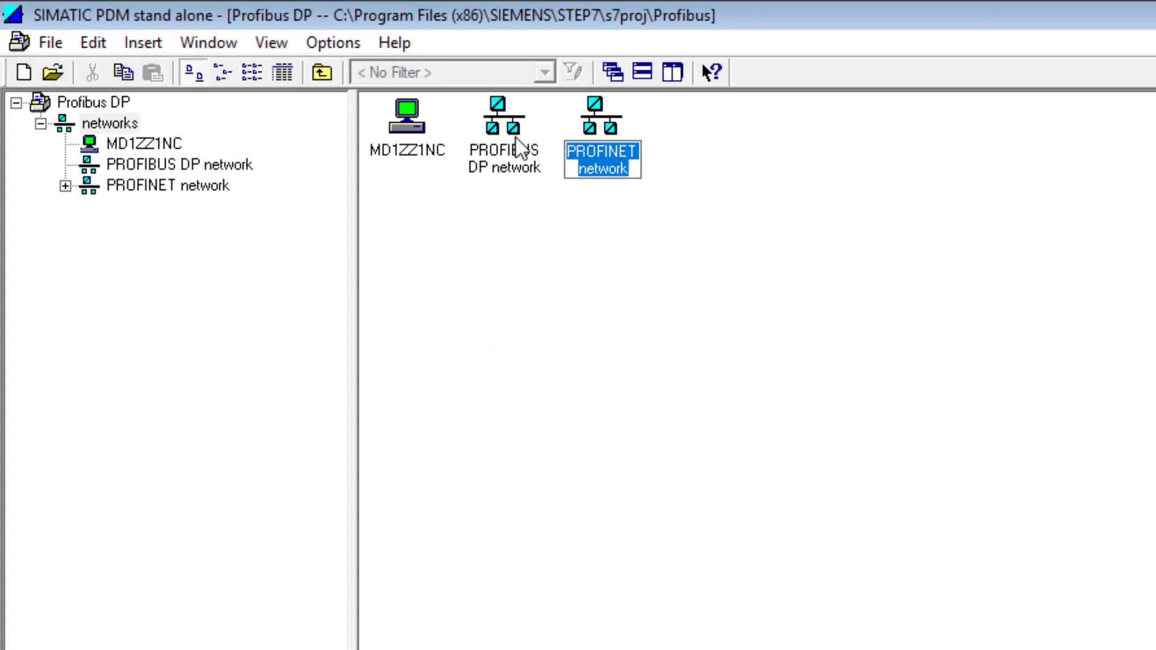
right_click(597, 126)
Step: Review the PROFINET network's Communication tab, then open Object Properties of MD1ZZ1NC's ETHERNET interface
click(765, 426)
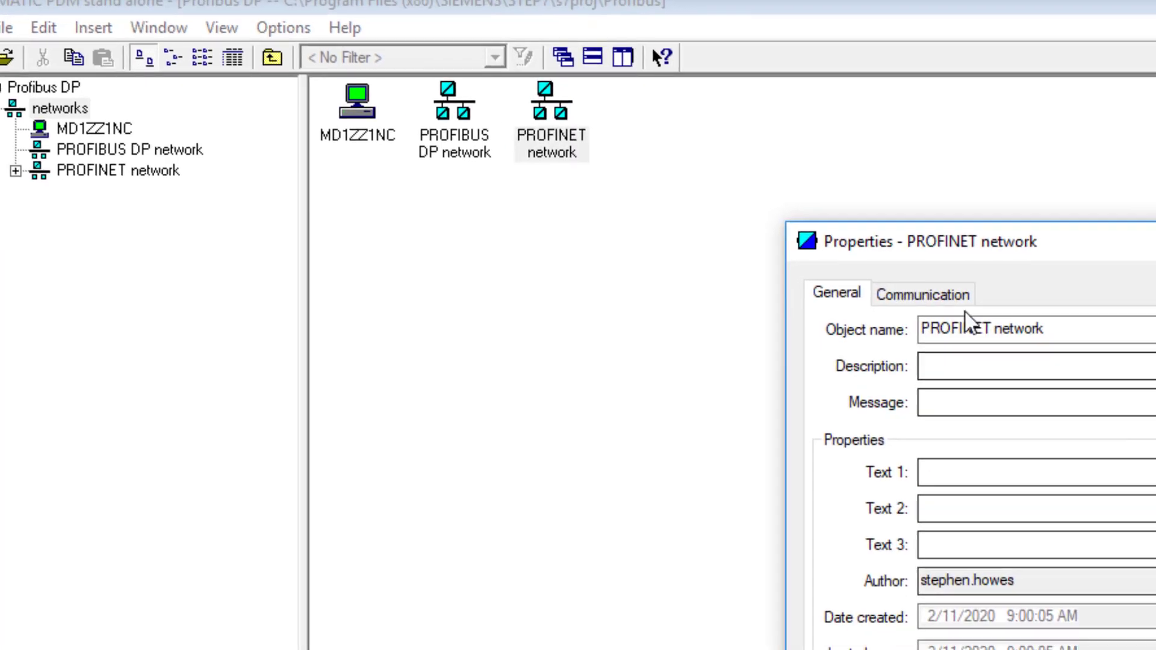
click(978, 317)
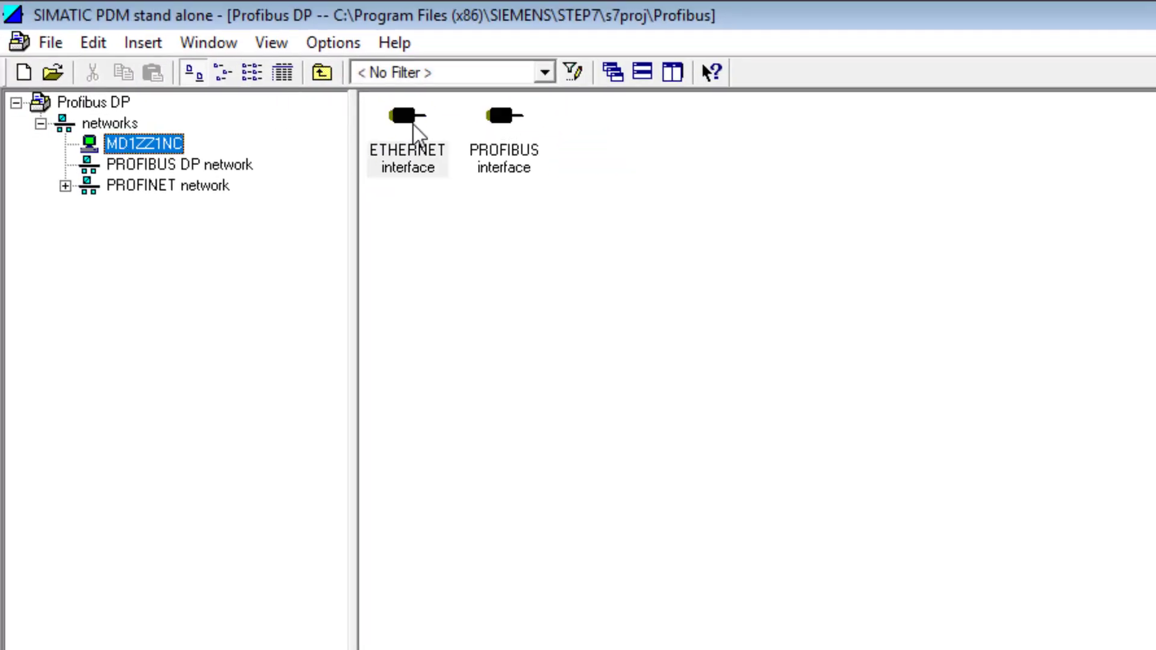
click(400, 141)
right_click(399, 141)
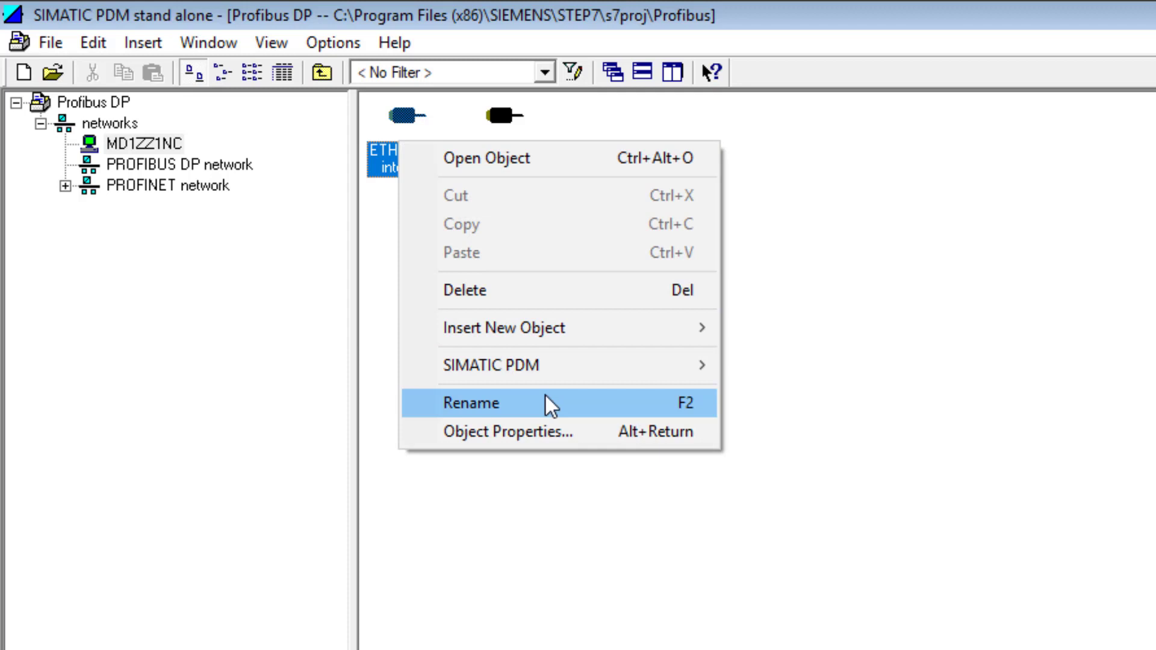
click(533, 438)
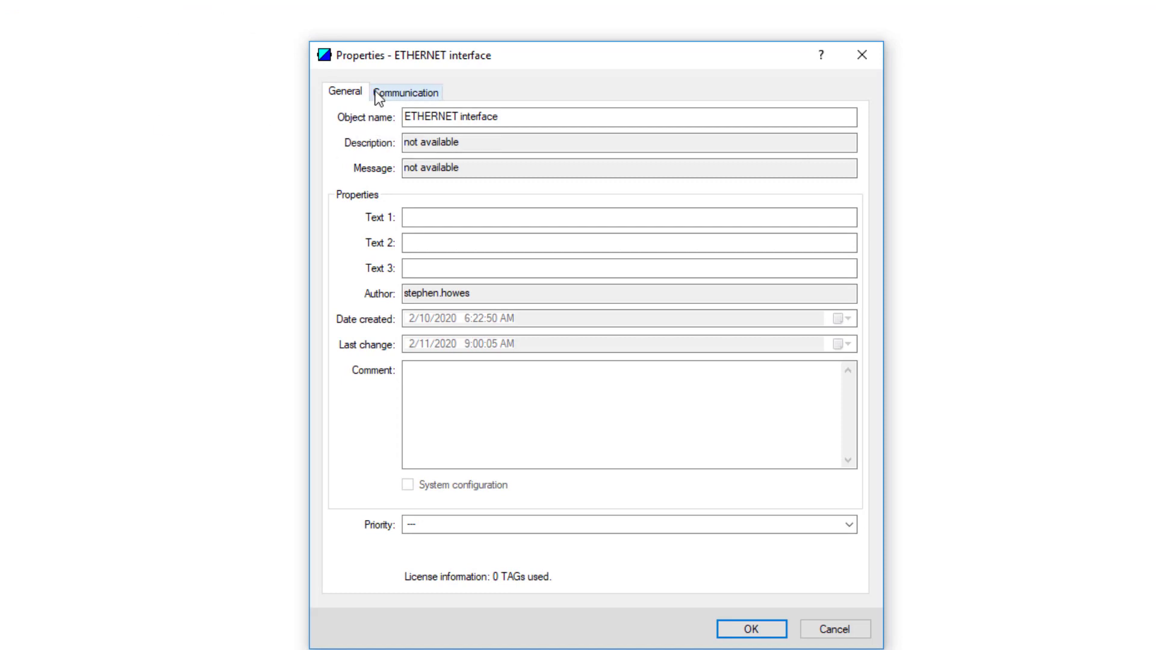
Step: Confirm on the Communication tab that the ETHERNET interface is assigned to PROFINET network
click(378, 95)
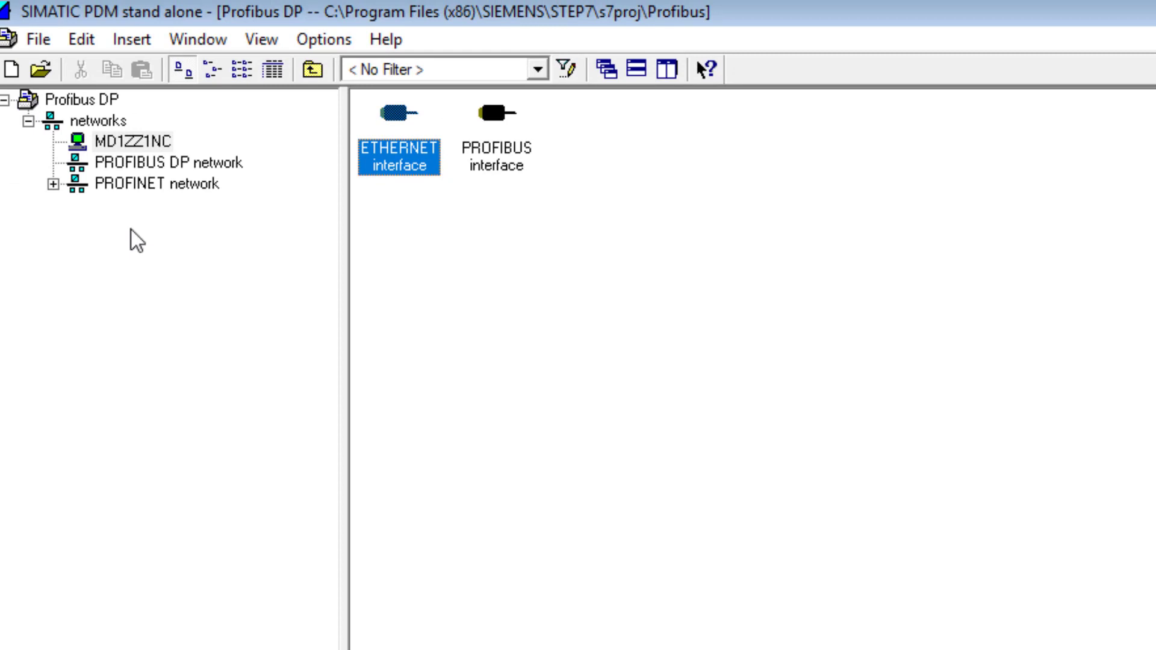
Step: Insert a new object into PROFINET network with IP address 192.168.5.33
click(120, 195)
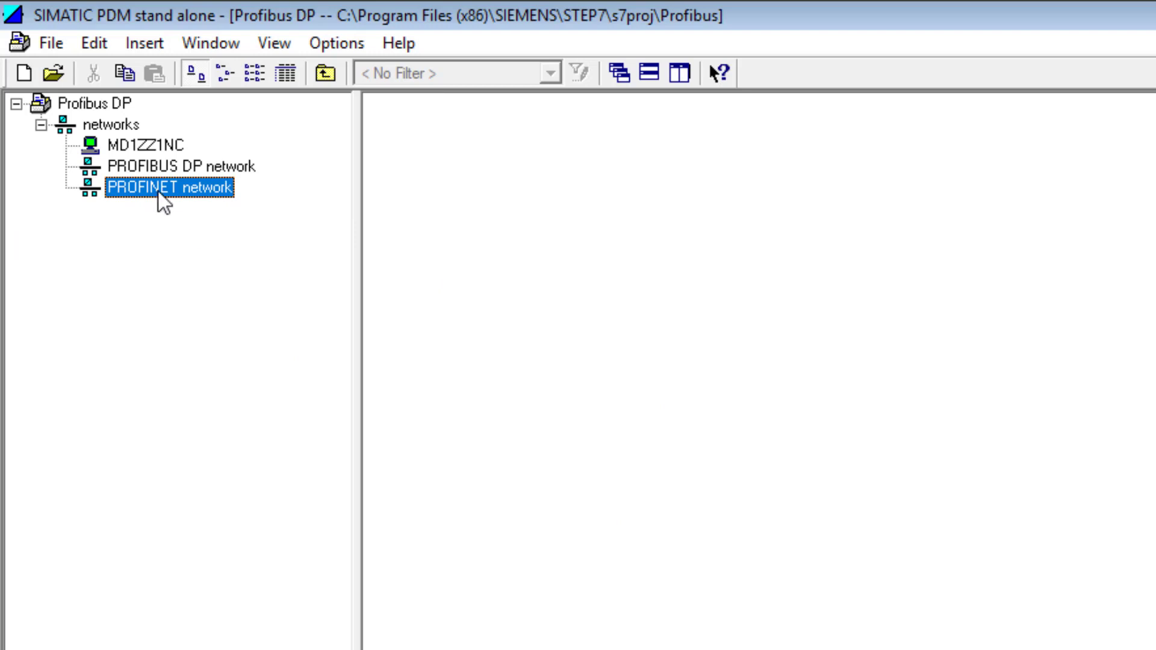
right_click(605, 337)
mouse_move(849, 527)
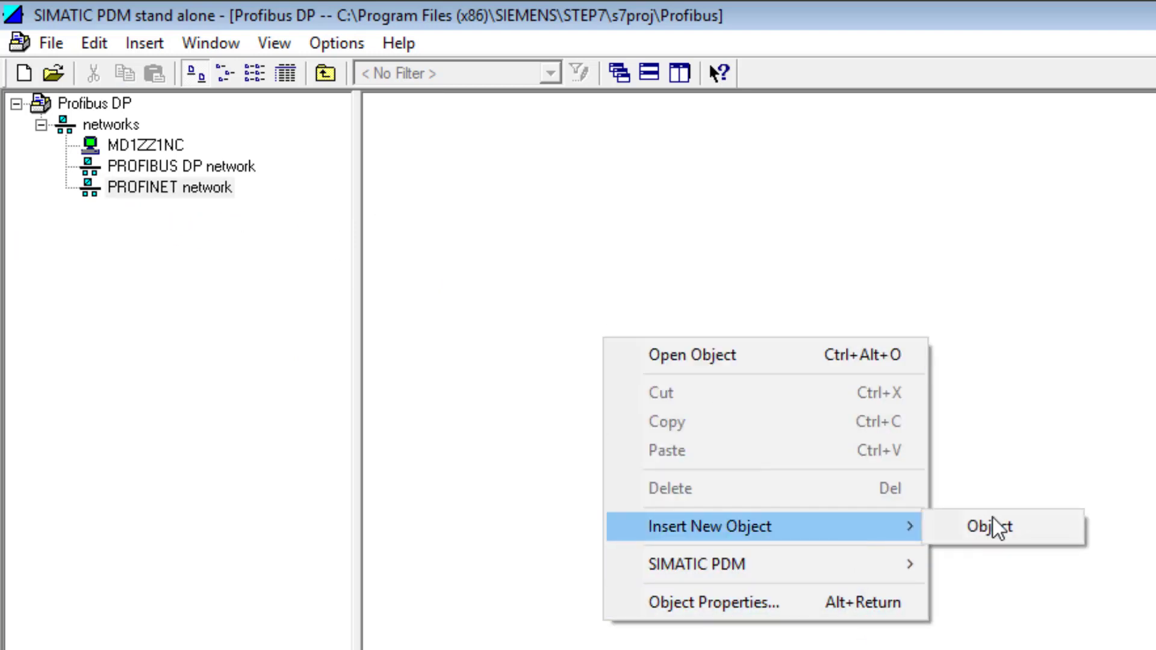
click(990, 527)
click(421, 312)
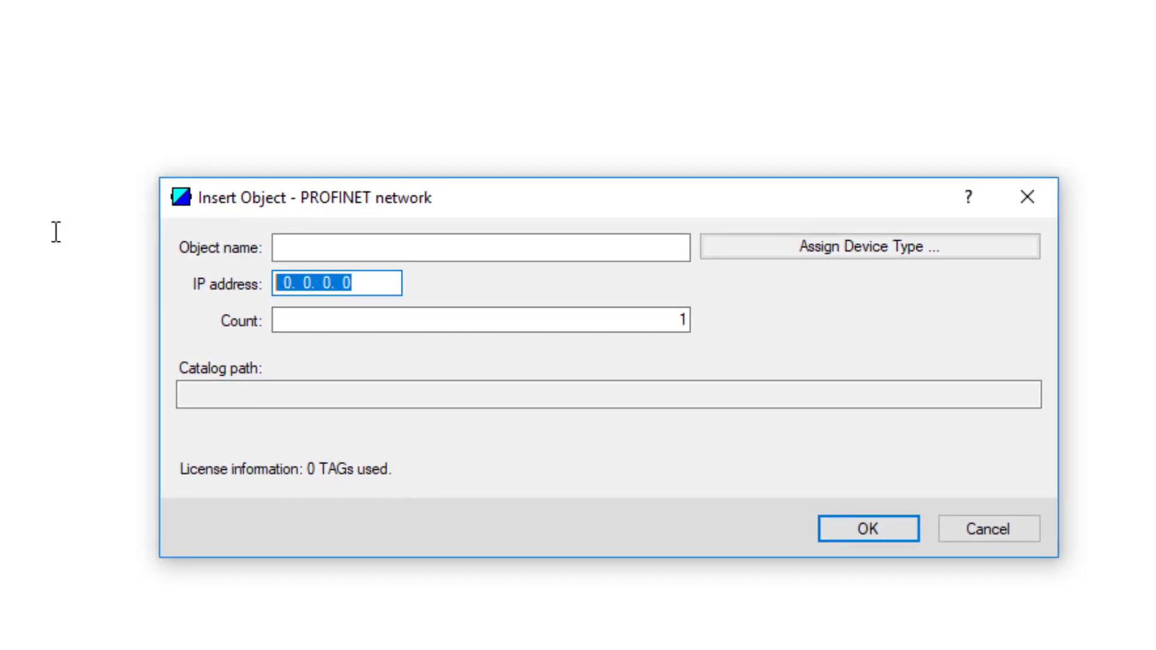
text(192.)
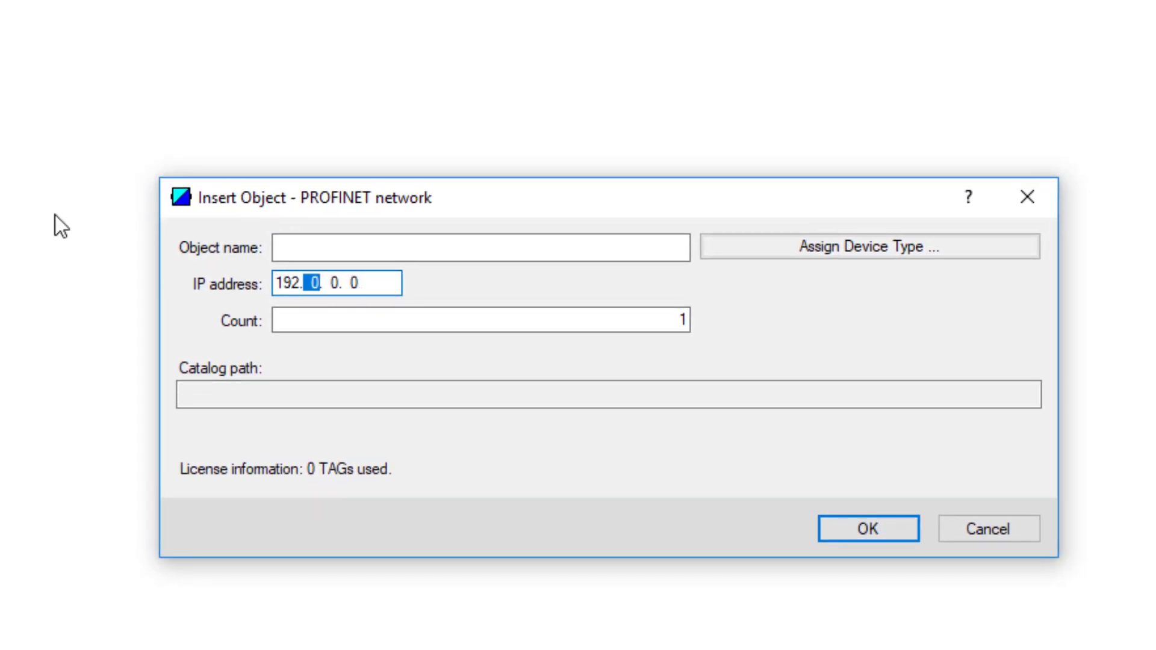
text(168.)
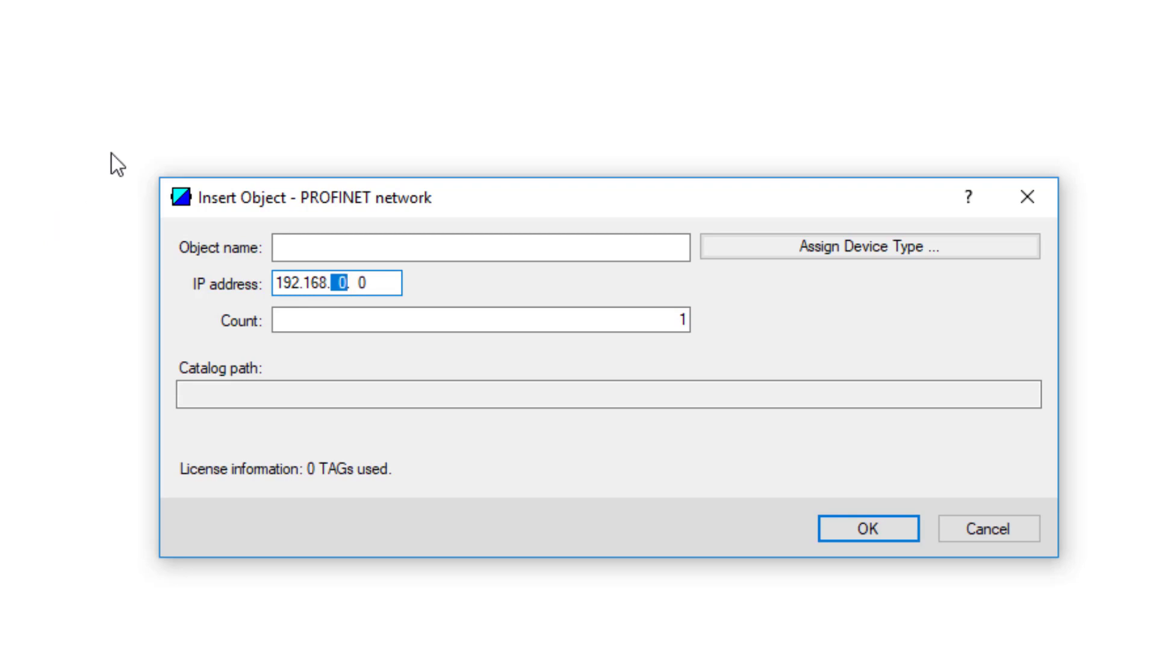
text(5)
click(387, 282)
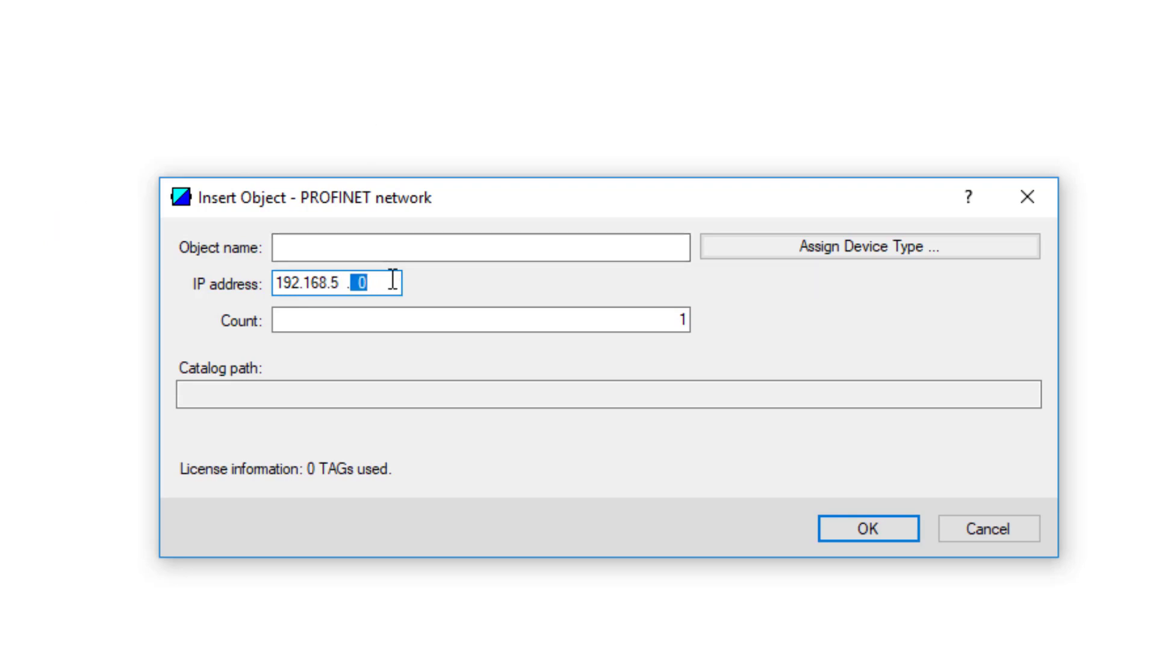
text(33)
Step: Detect its device type from the hardware via Device identification and accept CFU PA V1.0
click(788, 246)
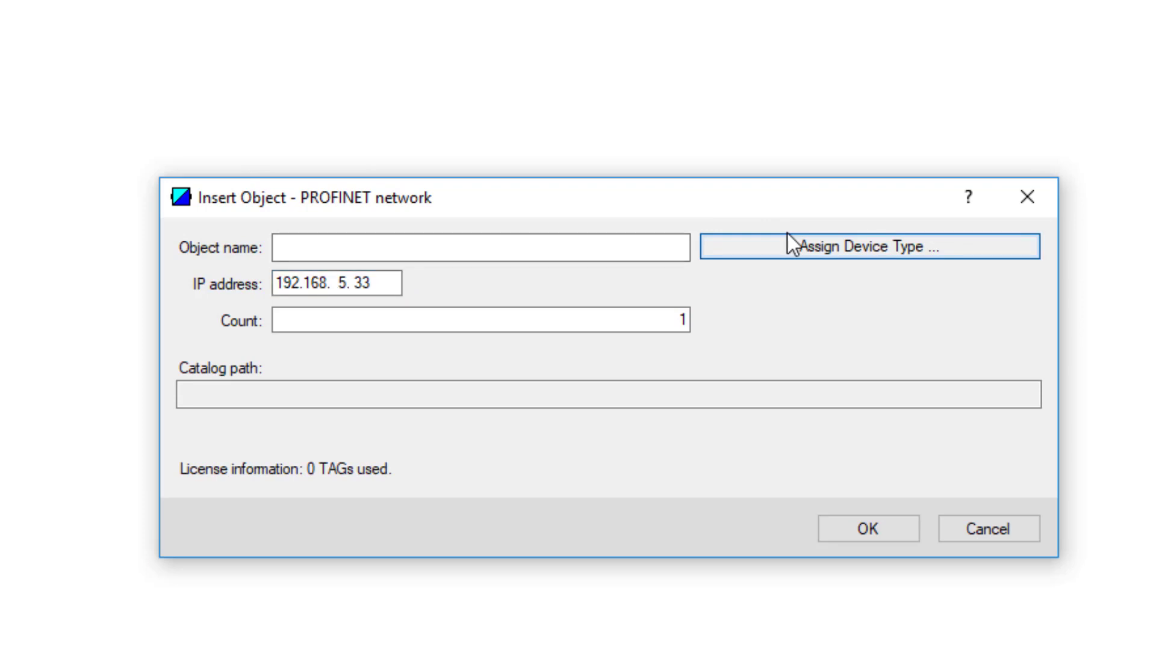
click(126, 22)
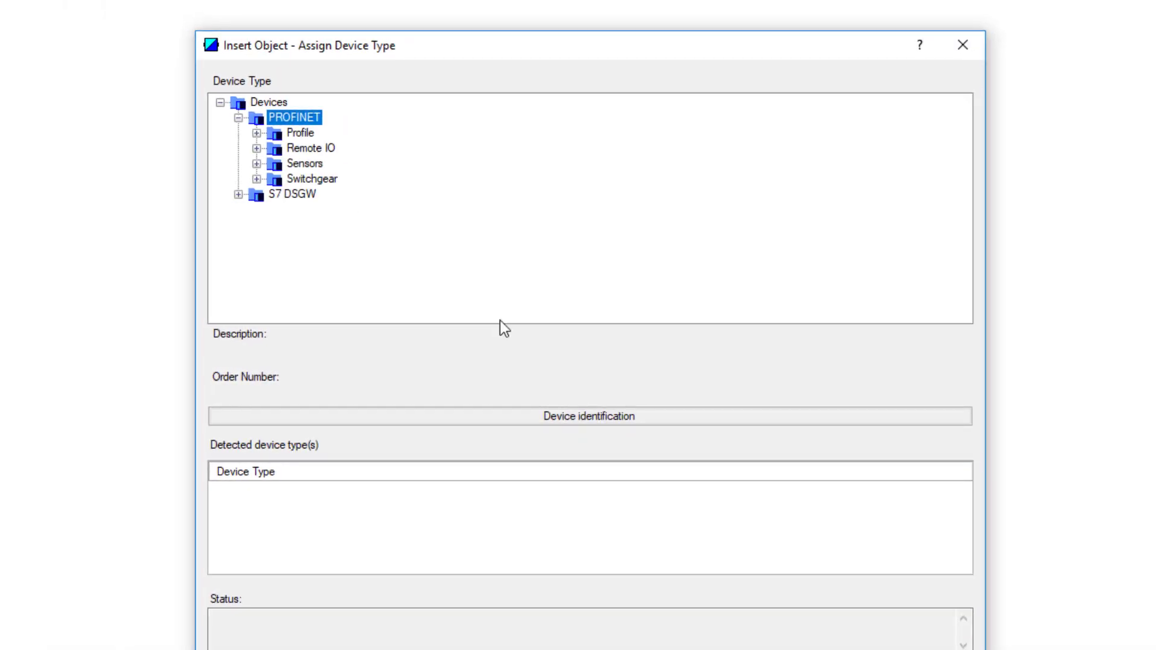
click(584, 436)
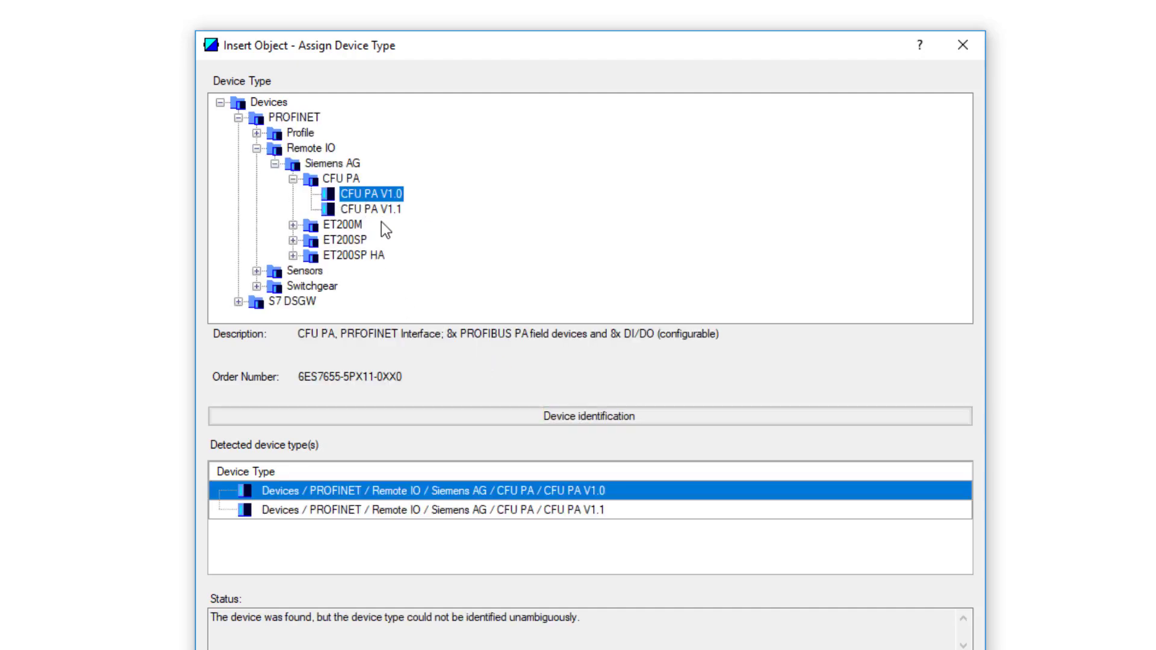
key(Return)
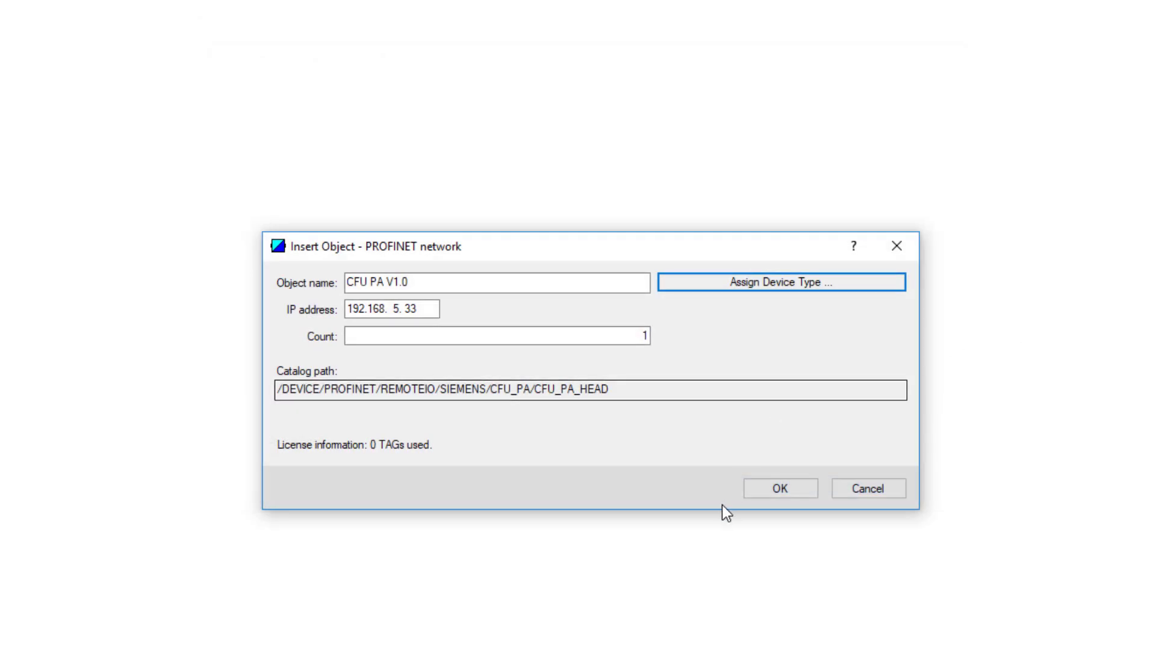
Step: Insert the CFU PA V1.0 device and select it under the expanded PROFINET network
click(766, 490)
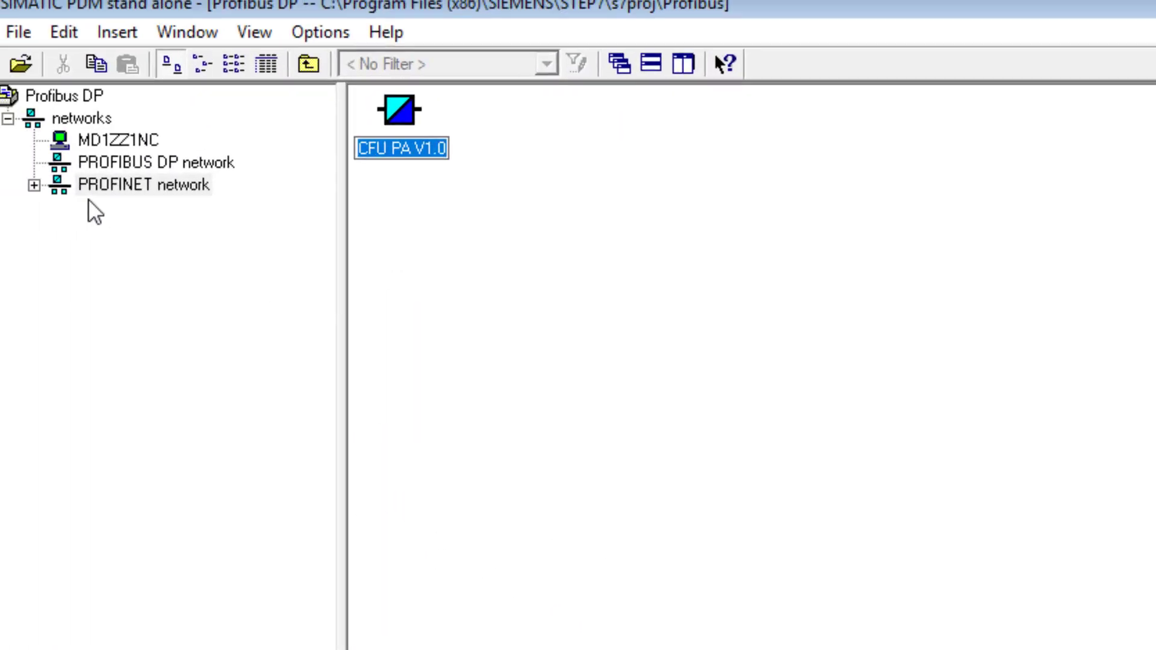
click(32, 183)
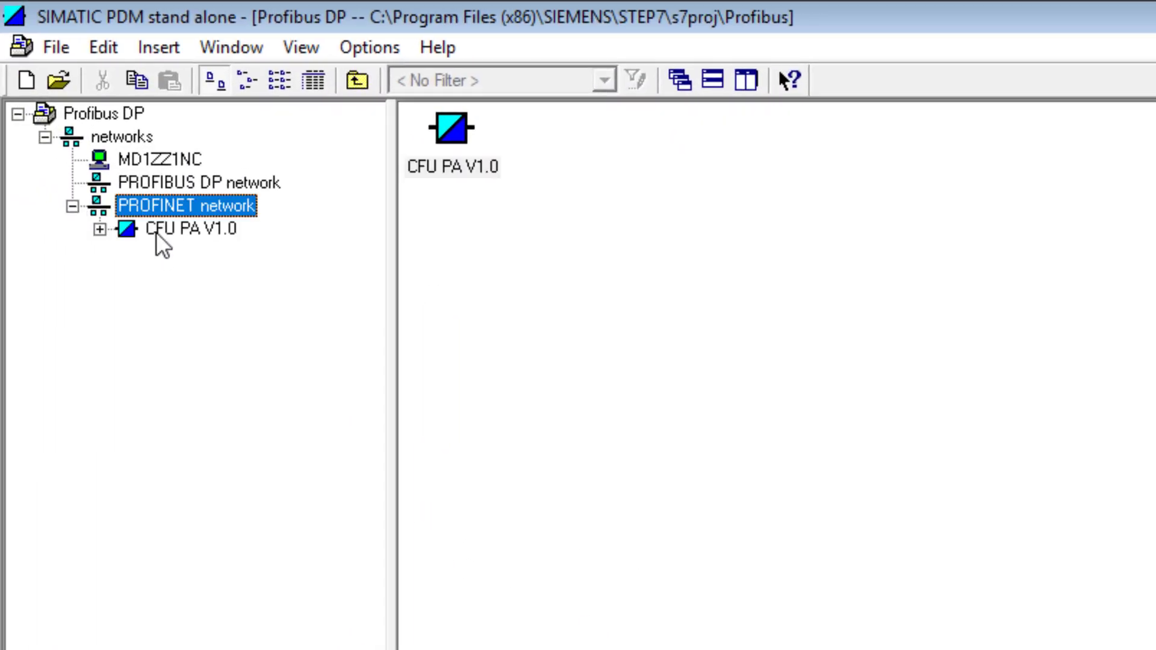
click(157, 230)
Step: Run Update Diagnostics on CFU PA V1.0, then return to the PROFINET network
right_click(156, 230)
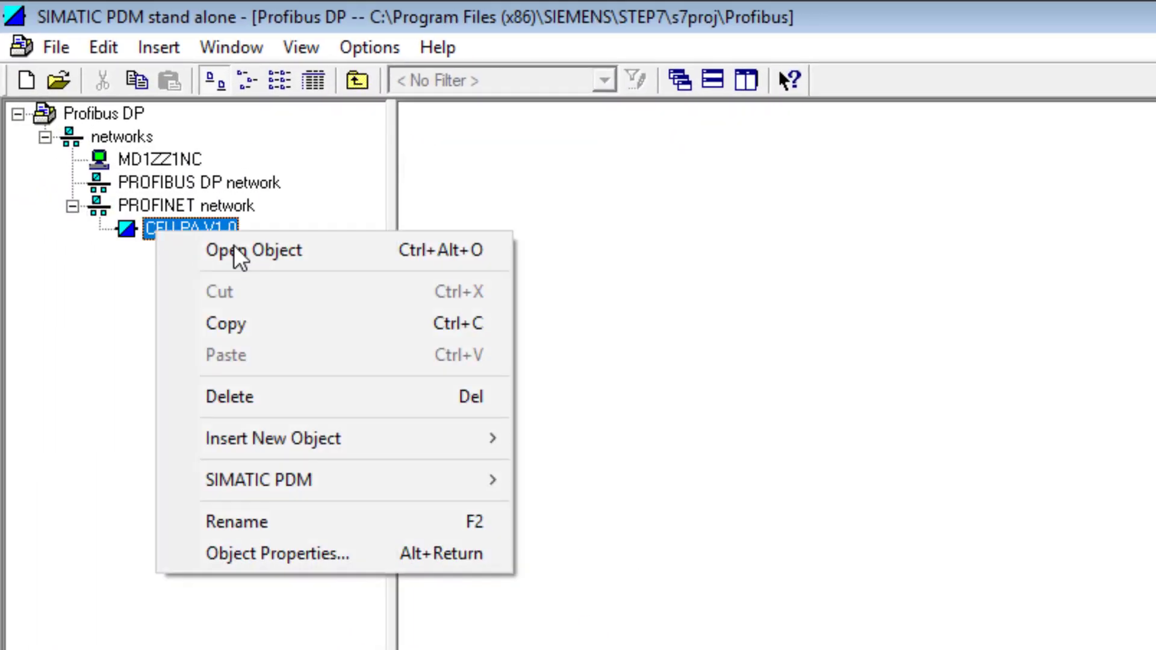
mouse_move(353, 480)
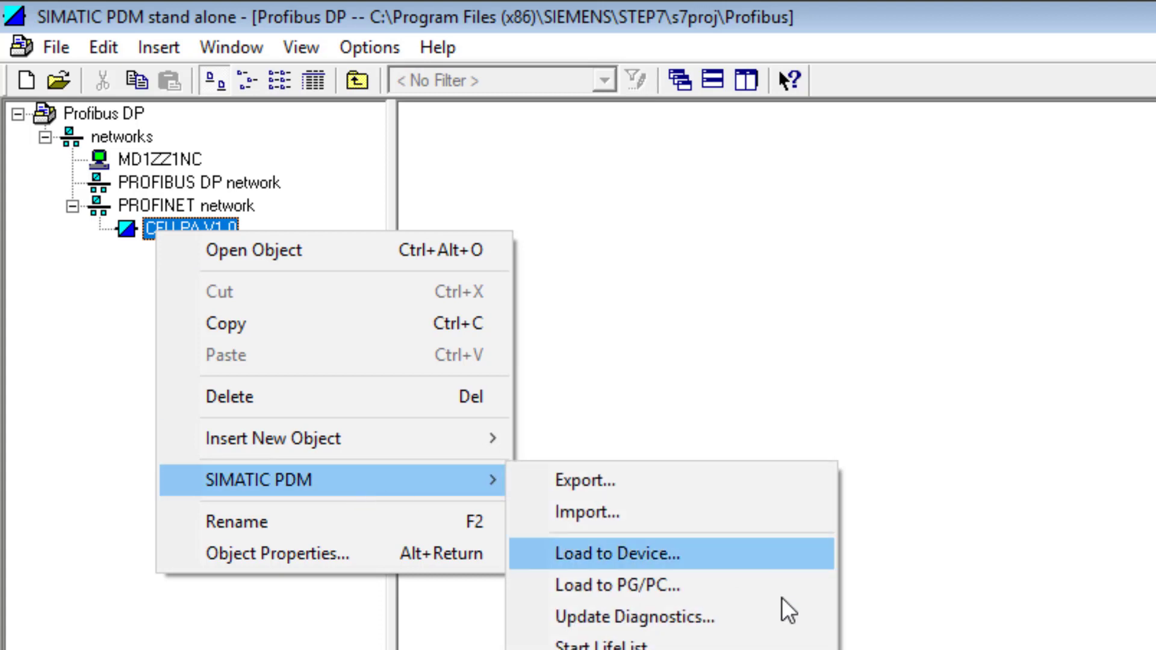
click(747, 616)
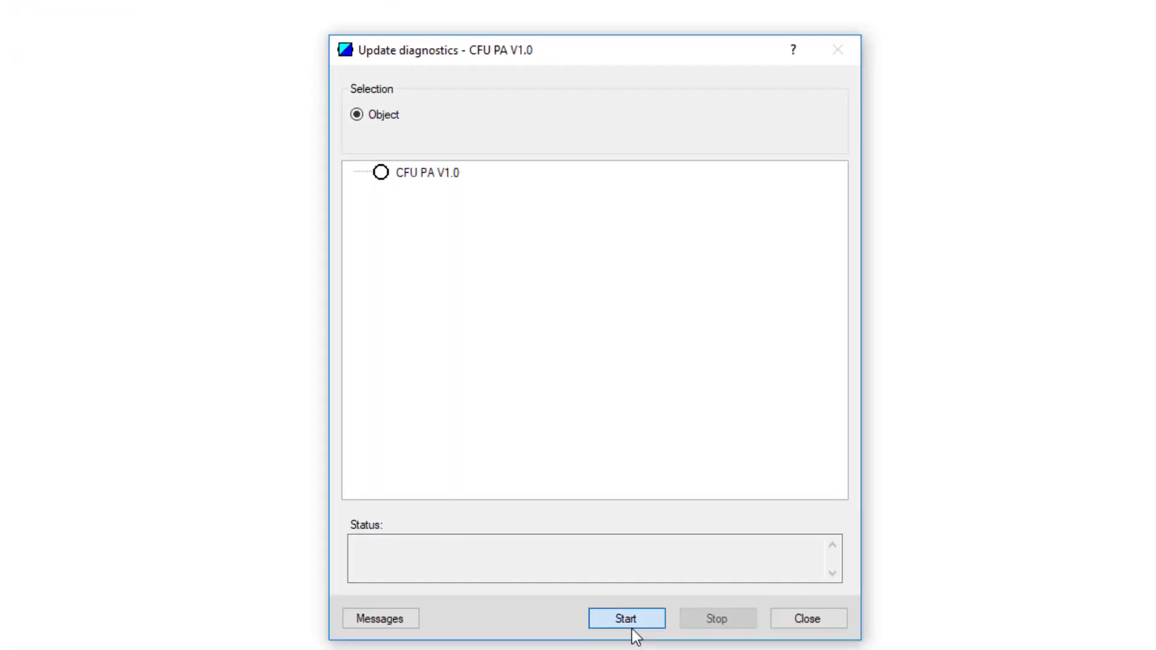
click(634, 632)
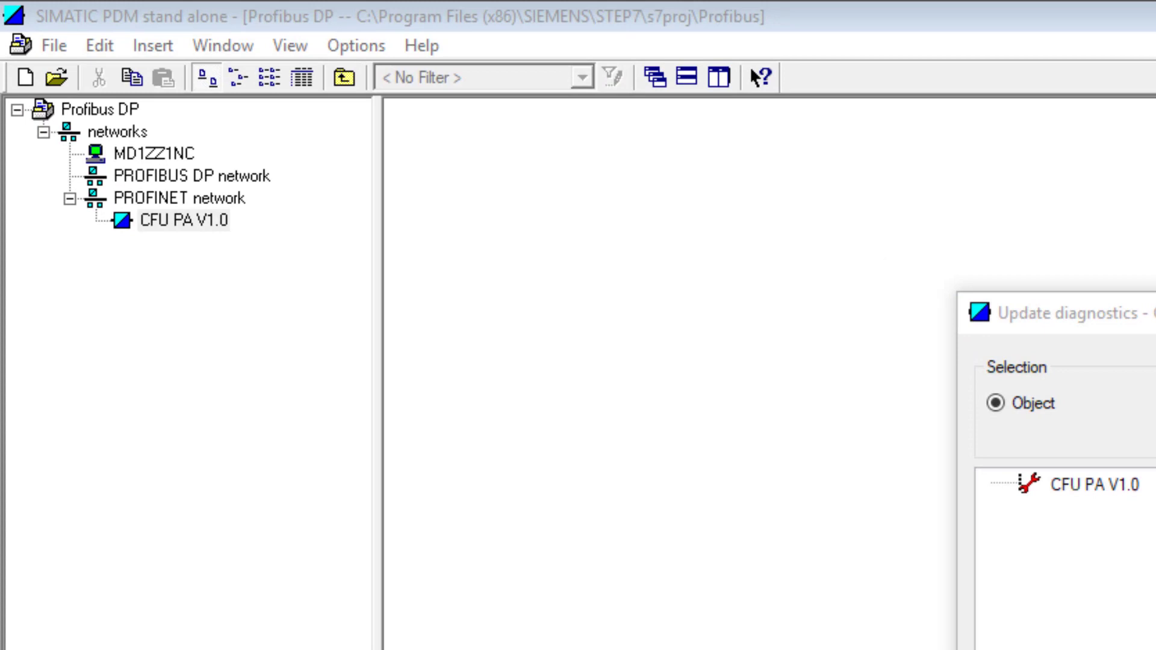
key(Escape)
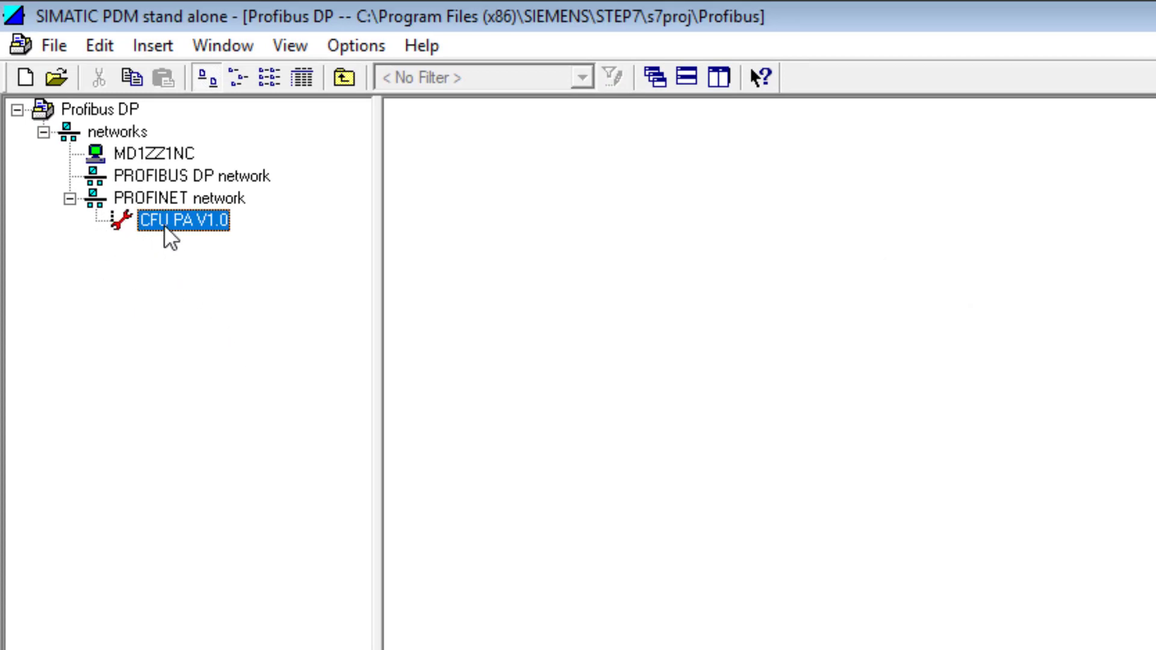
click(189, 200)
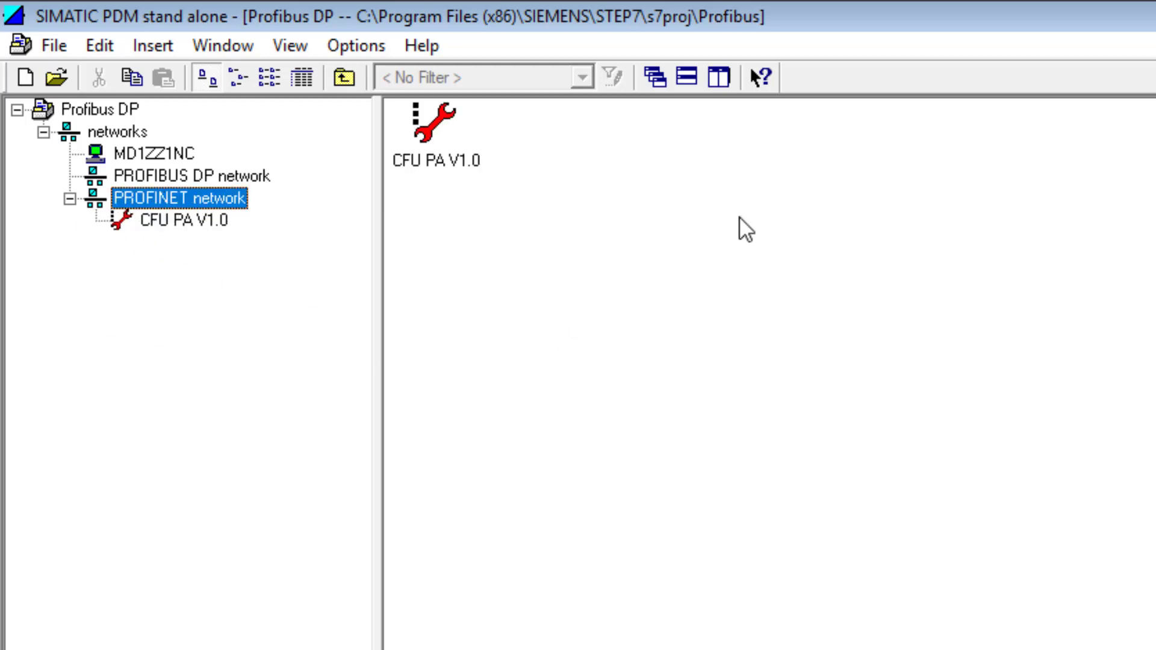
Step: Insert a new object under the PROFINET network with IP address 192.168.5.1
right_click(756, 247)
mouse_move(923, 444)
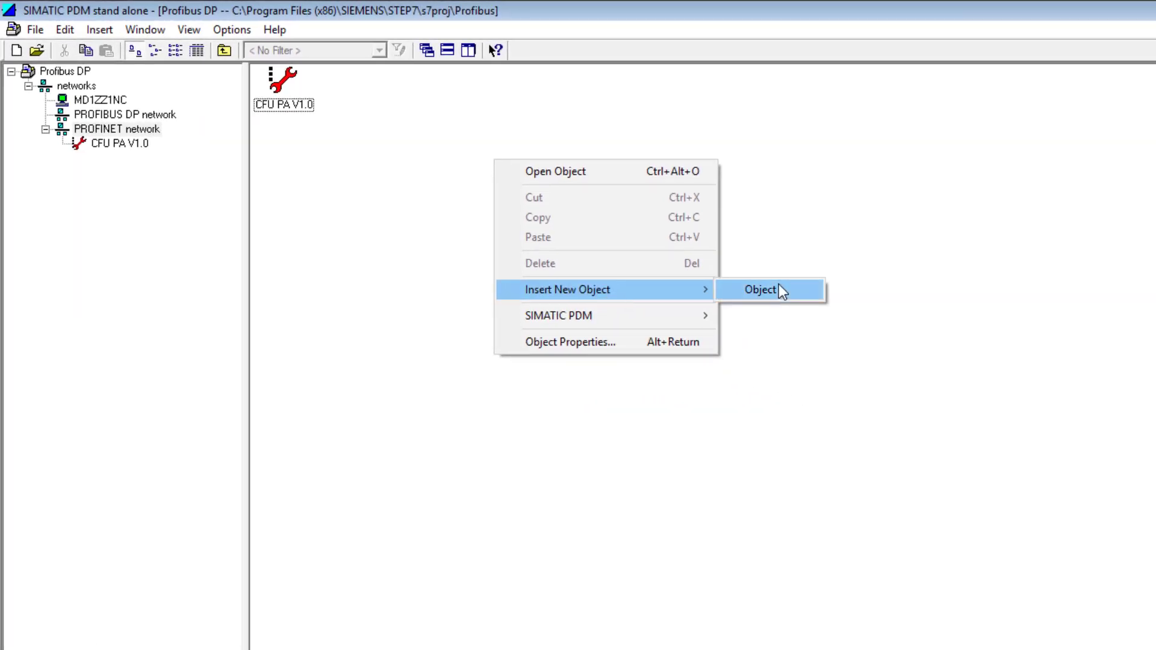
click(780, 289)
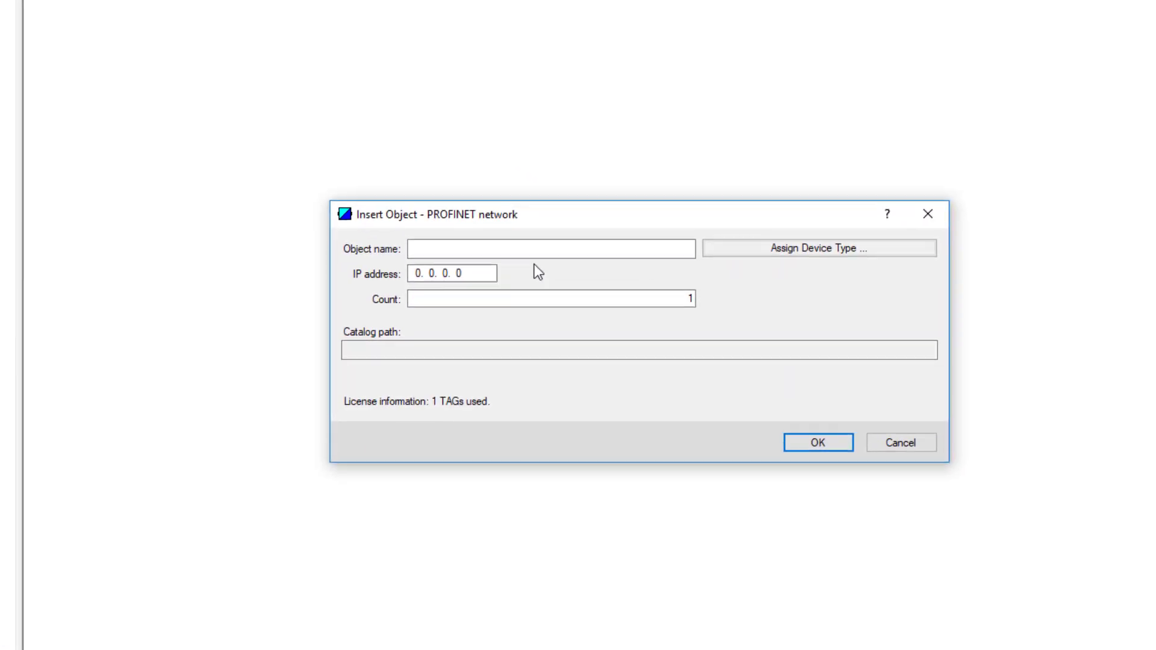
click(479, 275)
double_click(479, 275)
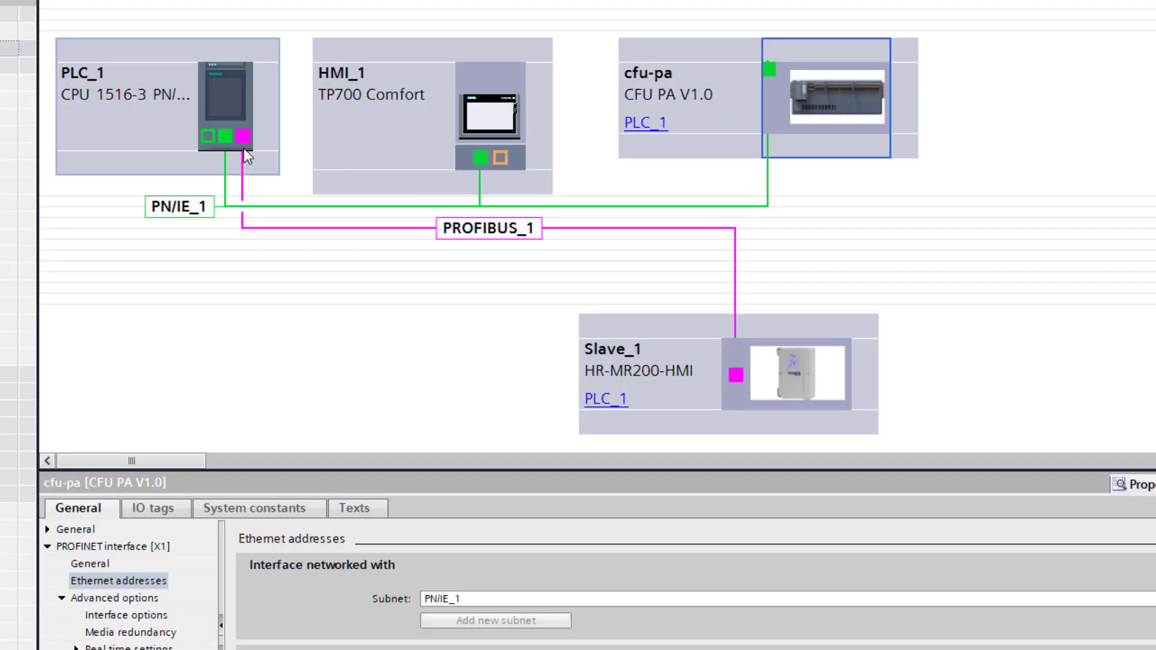
click(225, 136)
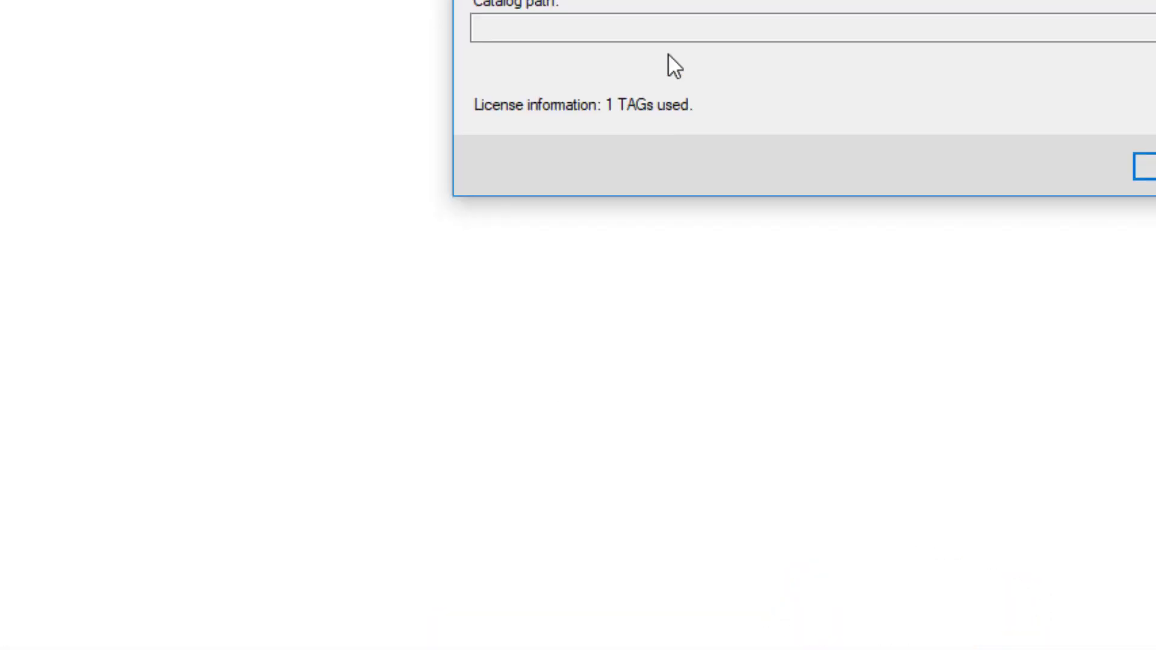
text(192.168.)
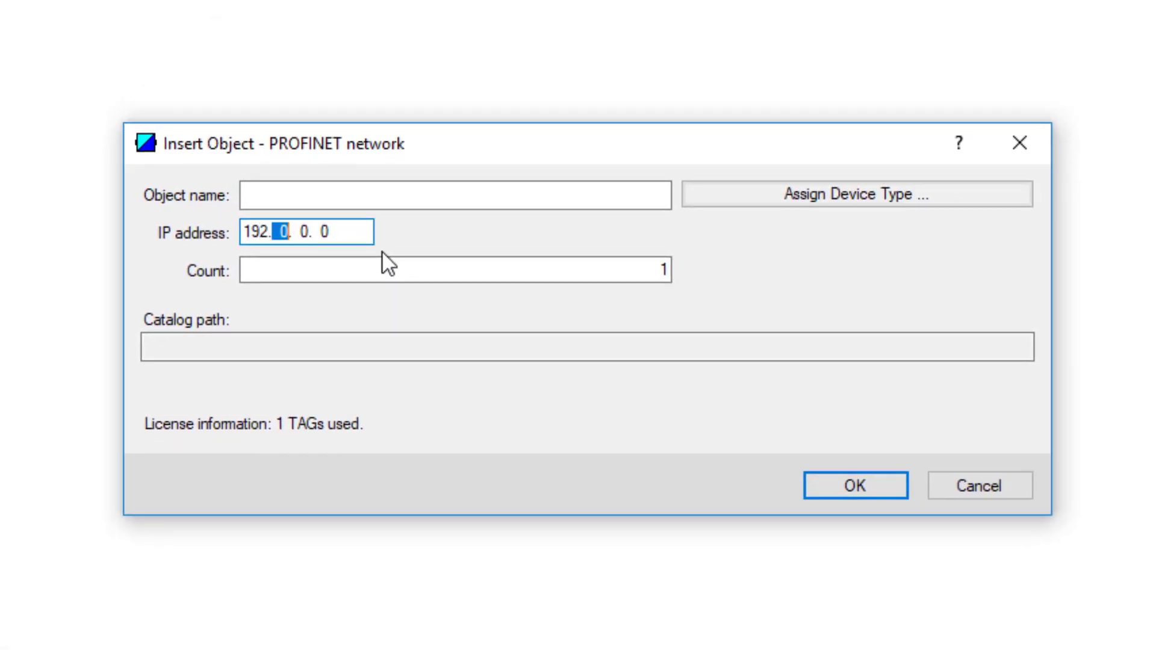
text(5  .1)
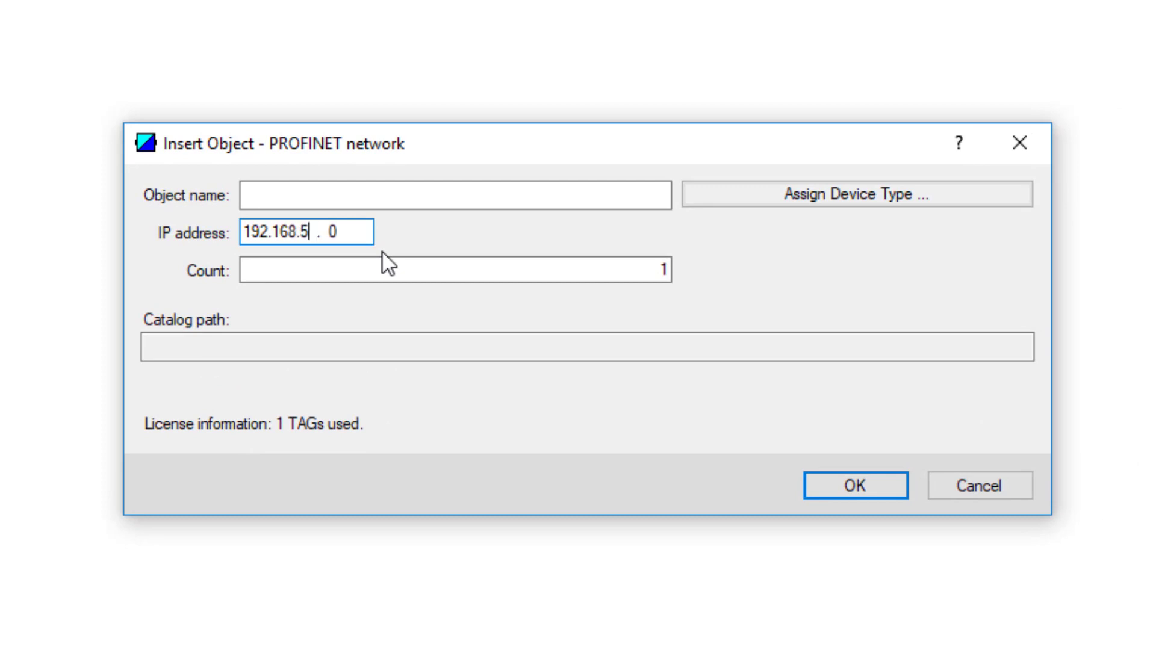
Step: Assign device type S7 DSGW > Network Components > SIMATIC Automation System and create the object
click(788, 187)
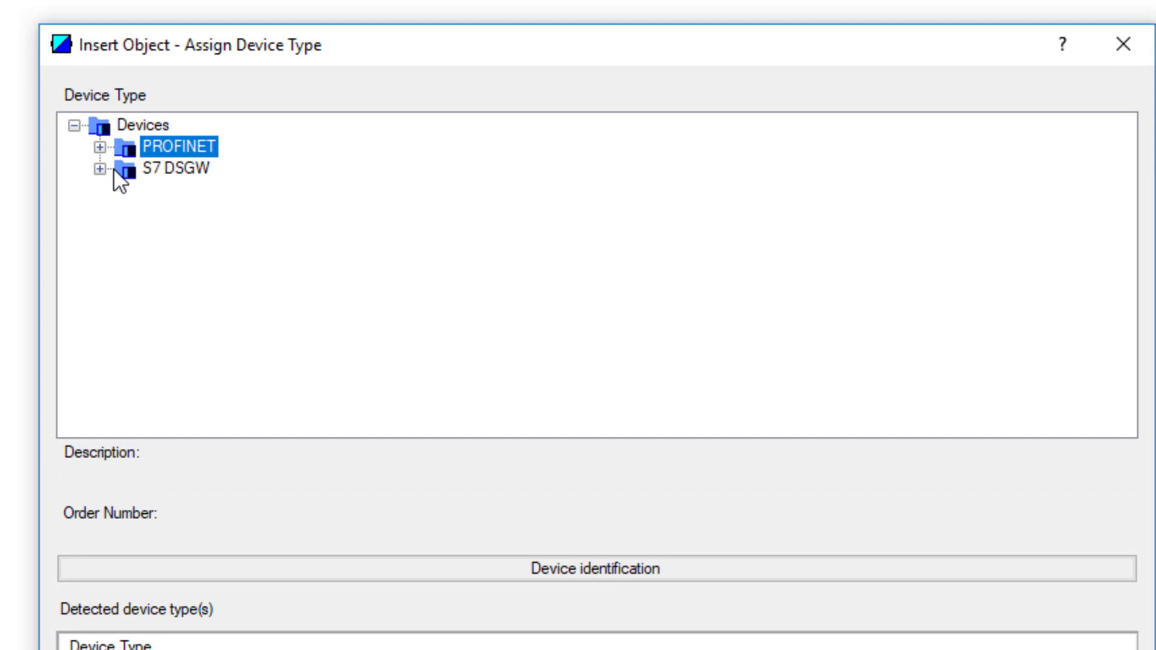
click(97, 119)
click(125, 190)
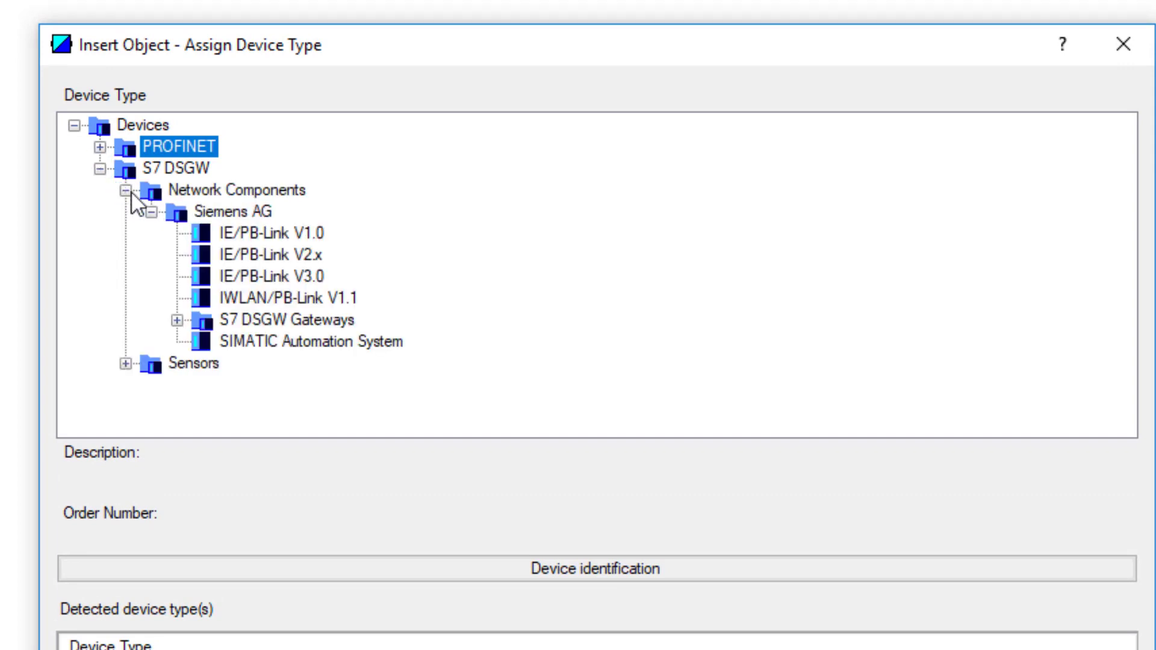
click(253, 342)
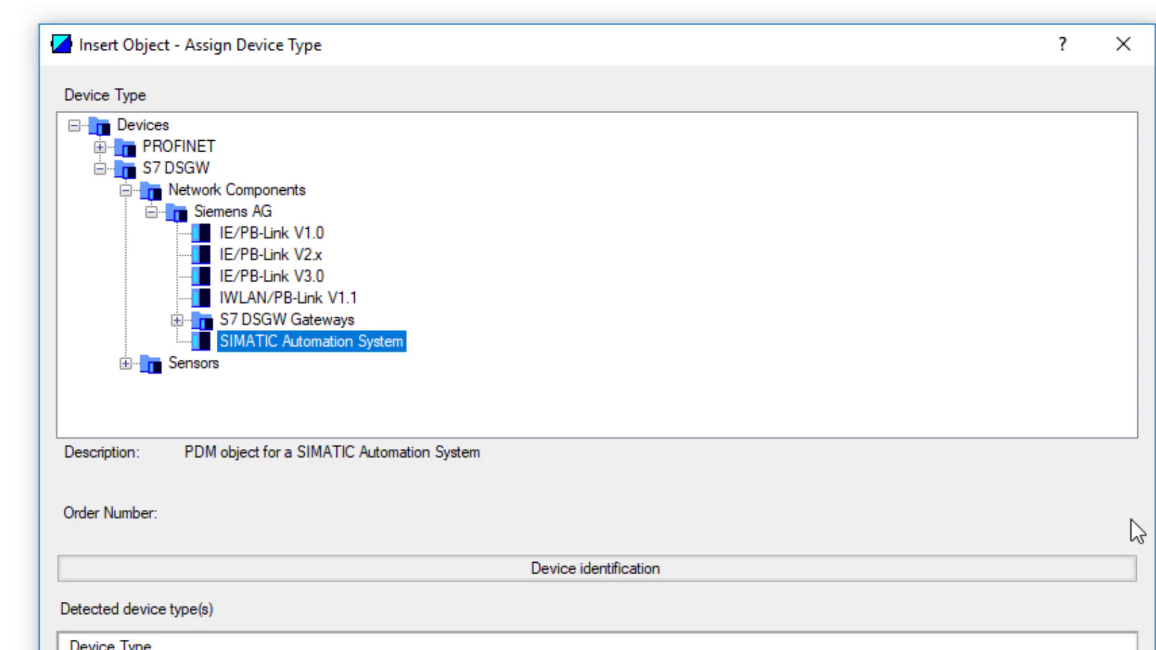
click(177, 320)
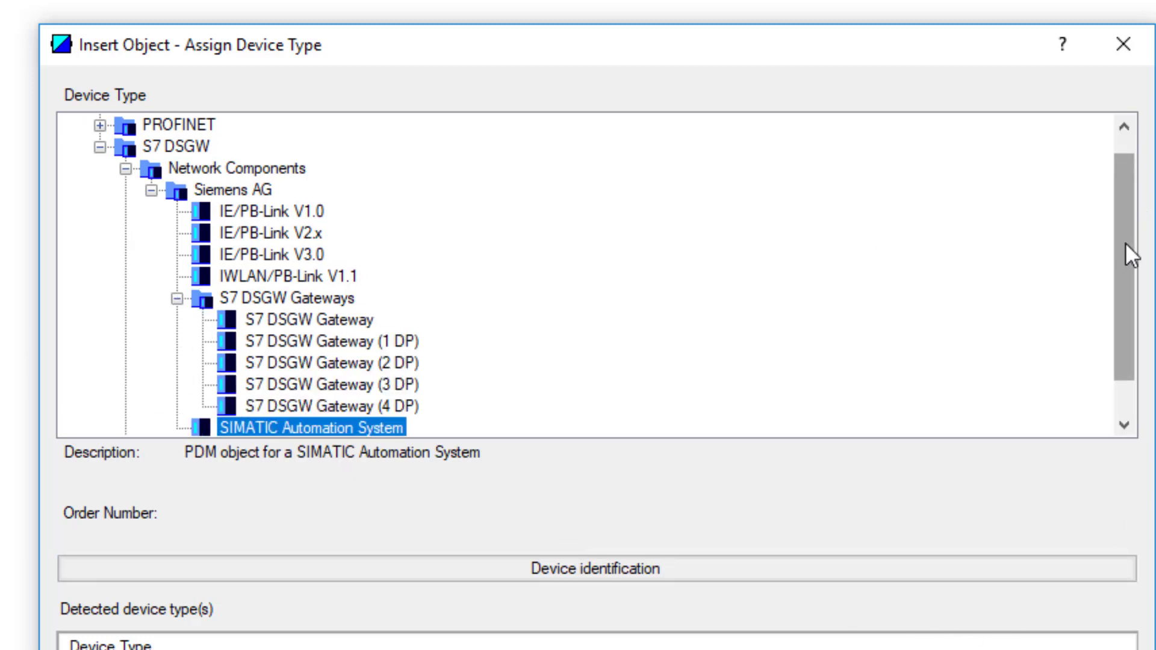
mouse_move(1125, 242)
mouse_down()
mouse_move(1114, 275)
mouse_move(1110, 258)
mouse_up()
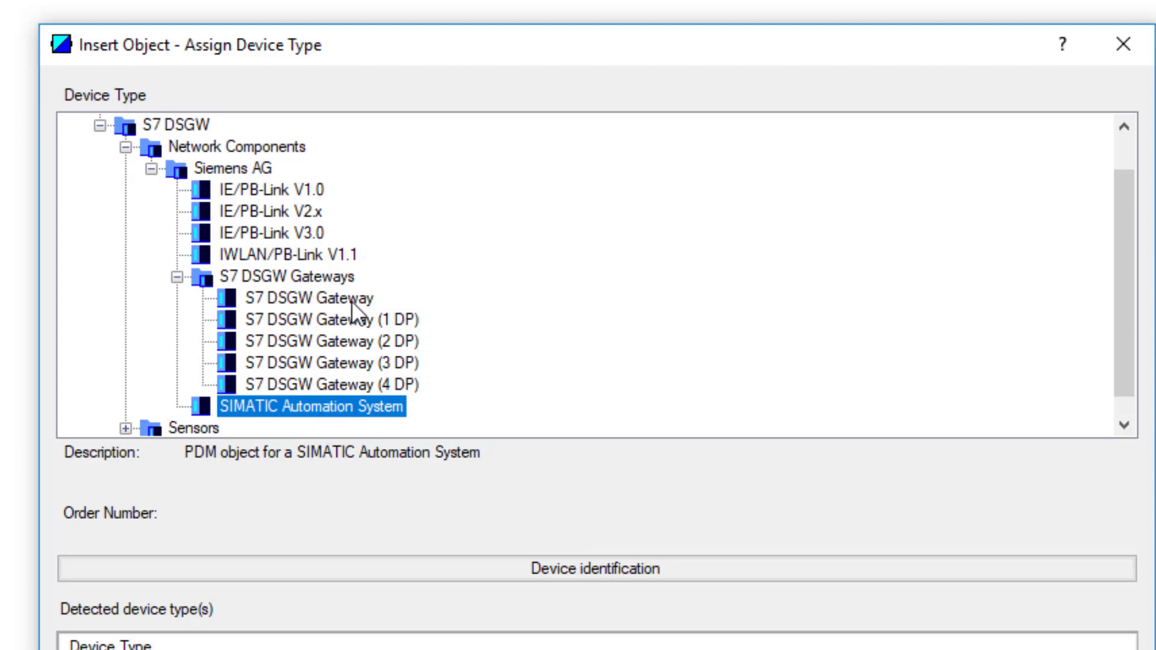
key(Return)
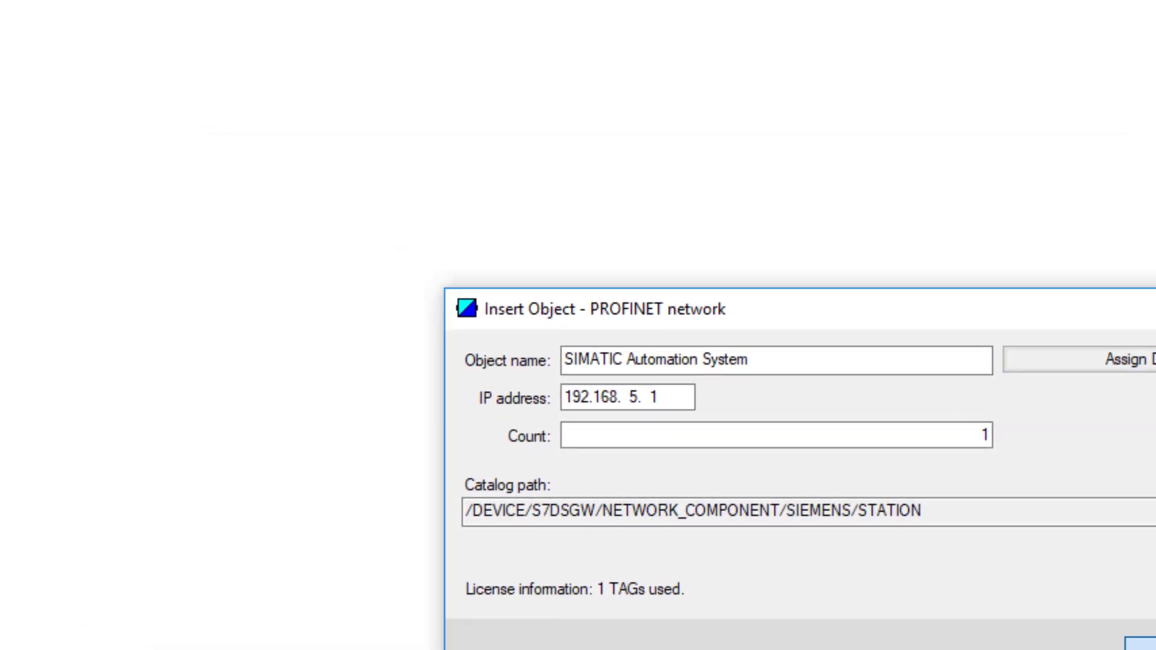
click(870, 482)
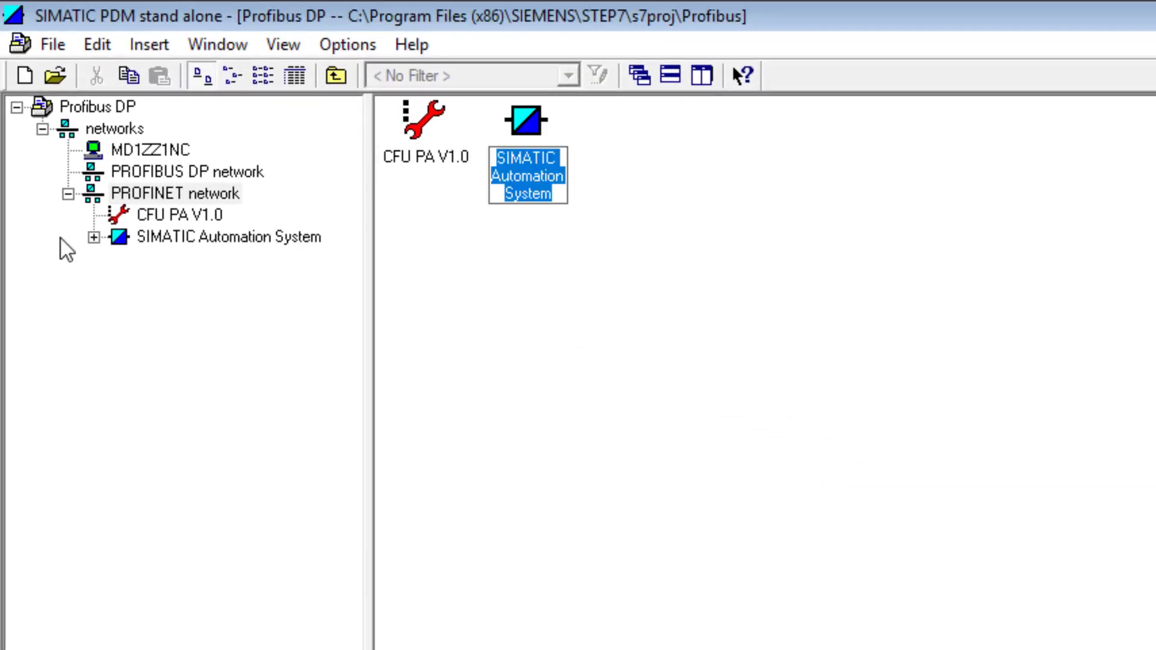
Step: In the SIMATIC Automation System's Communication properties, set the CPU slot to 2
click(93, 236)
click(145, 241)
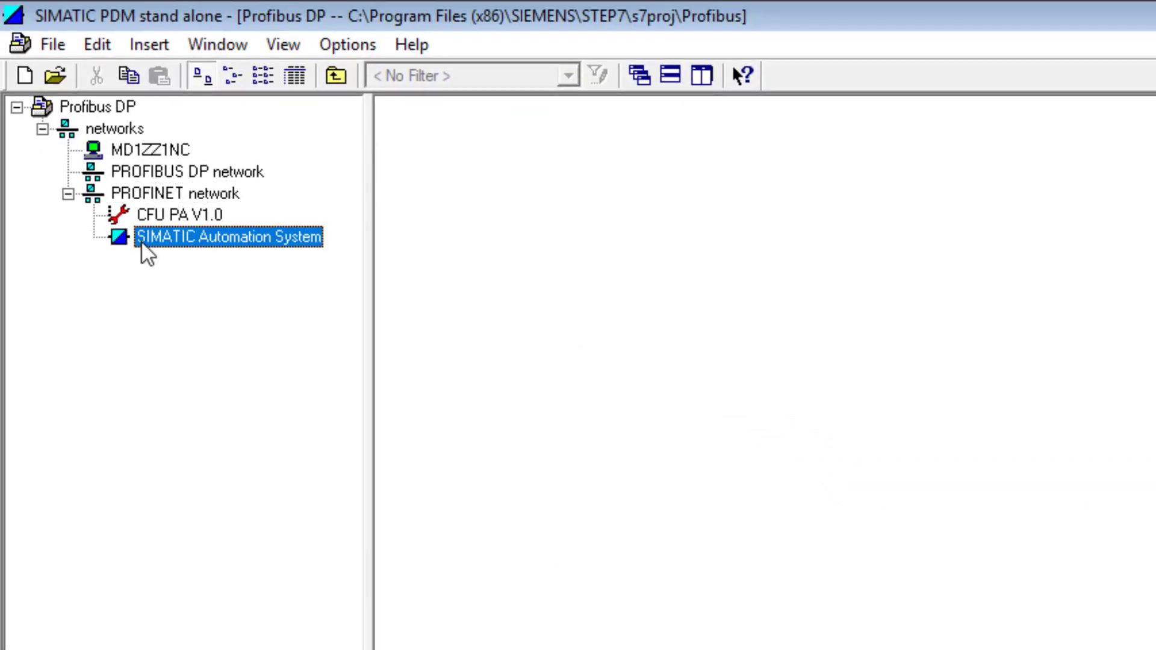
right_click(274, 238)
click(402, 530)
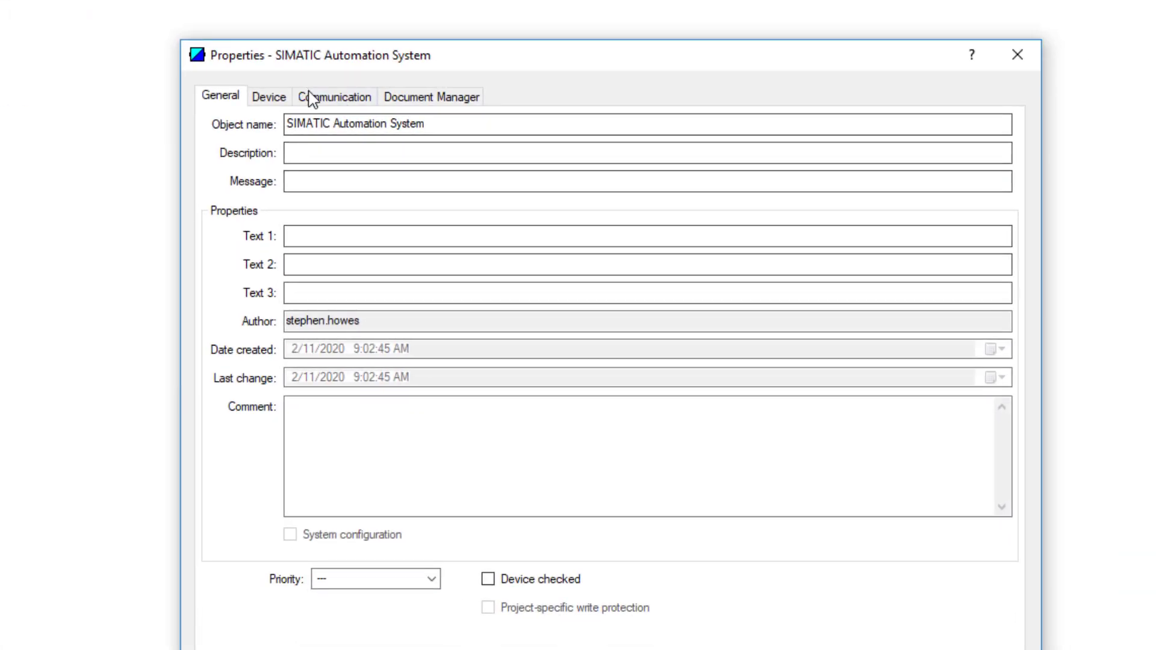
click(309, 98)
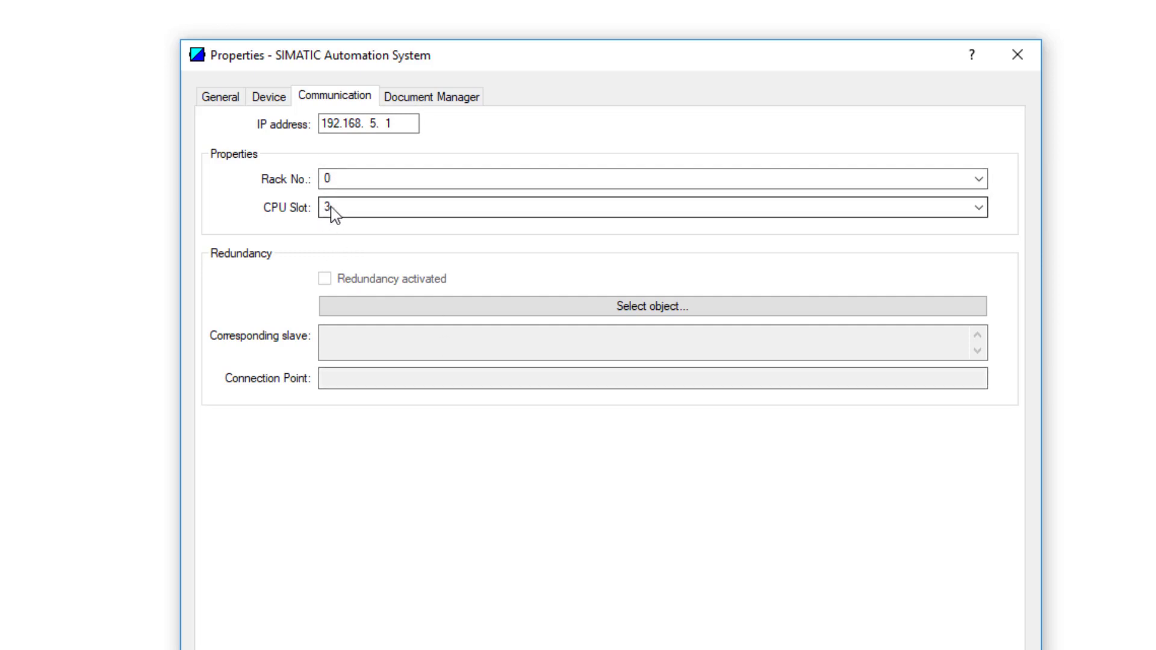
click(978, 208)
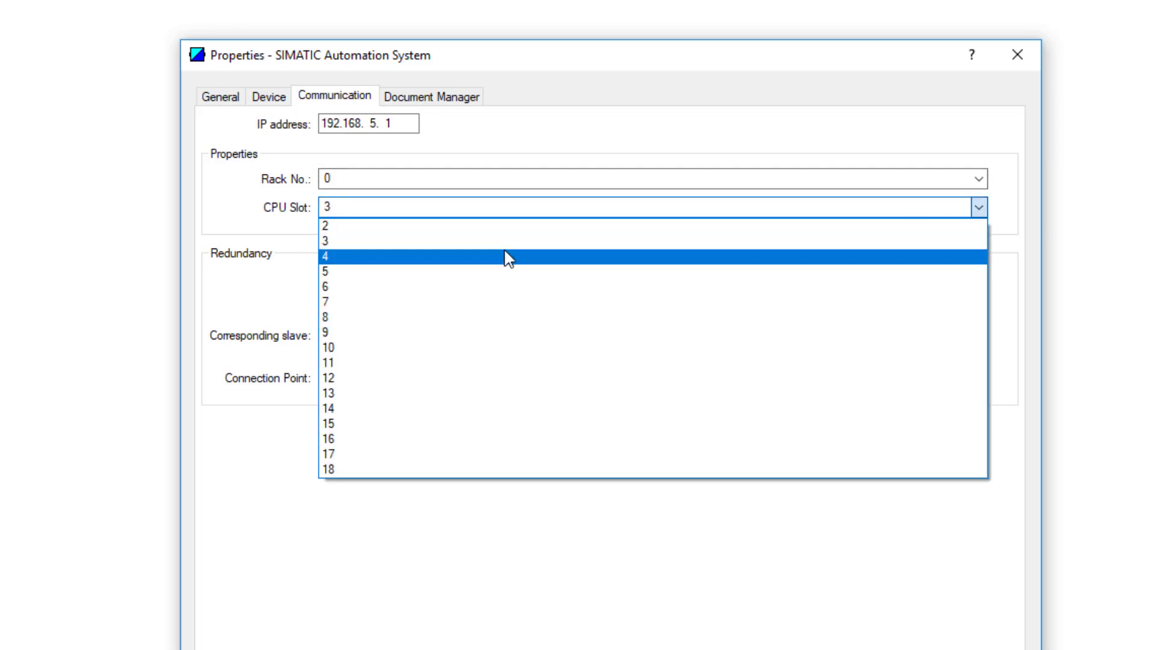
click(455, 233)
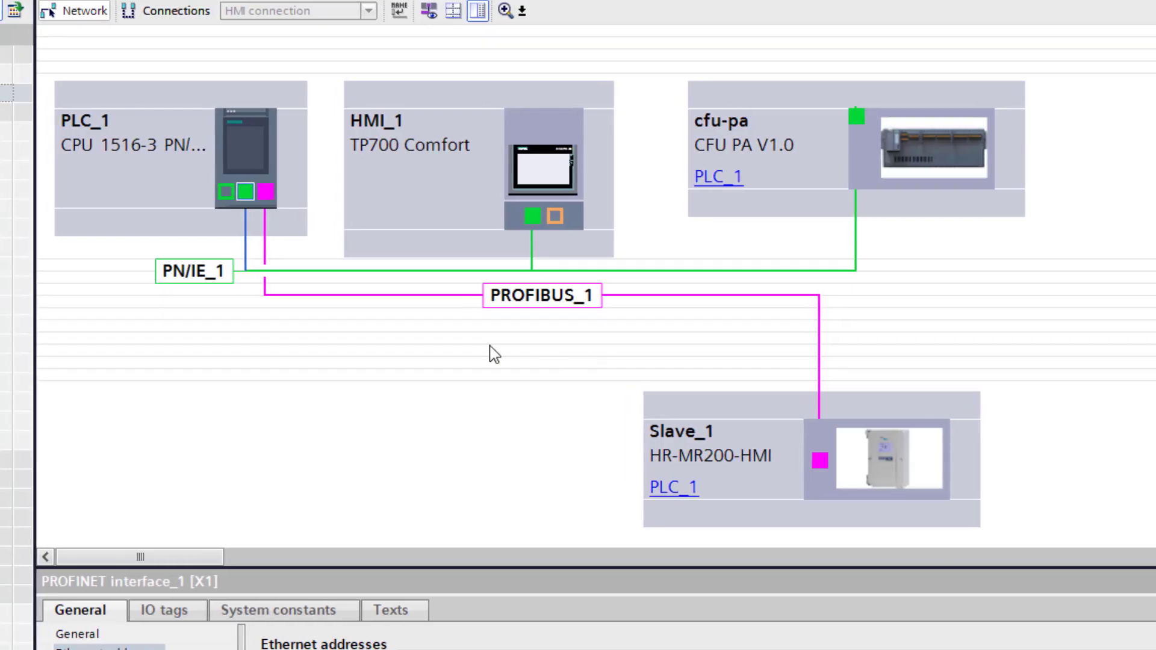
click(158, 98)
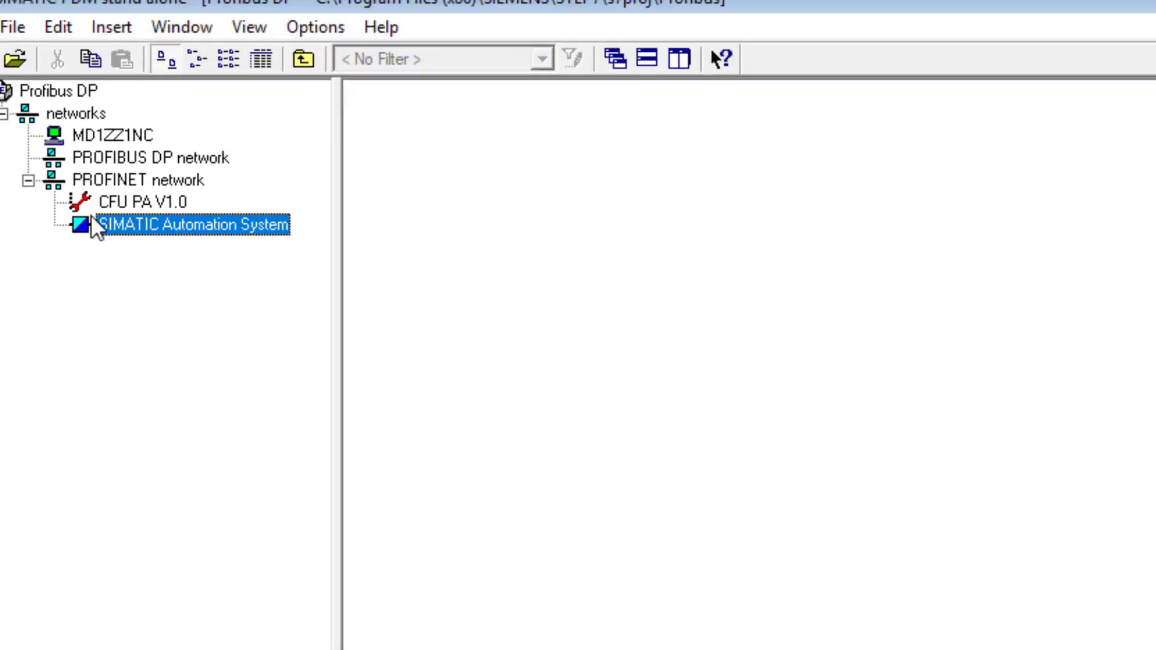
Step: Insert a Networks > PROFIBUS DP > PROFIBUS DP network object under the SIMATIC Automation System
click(180, 252)
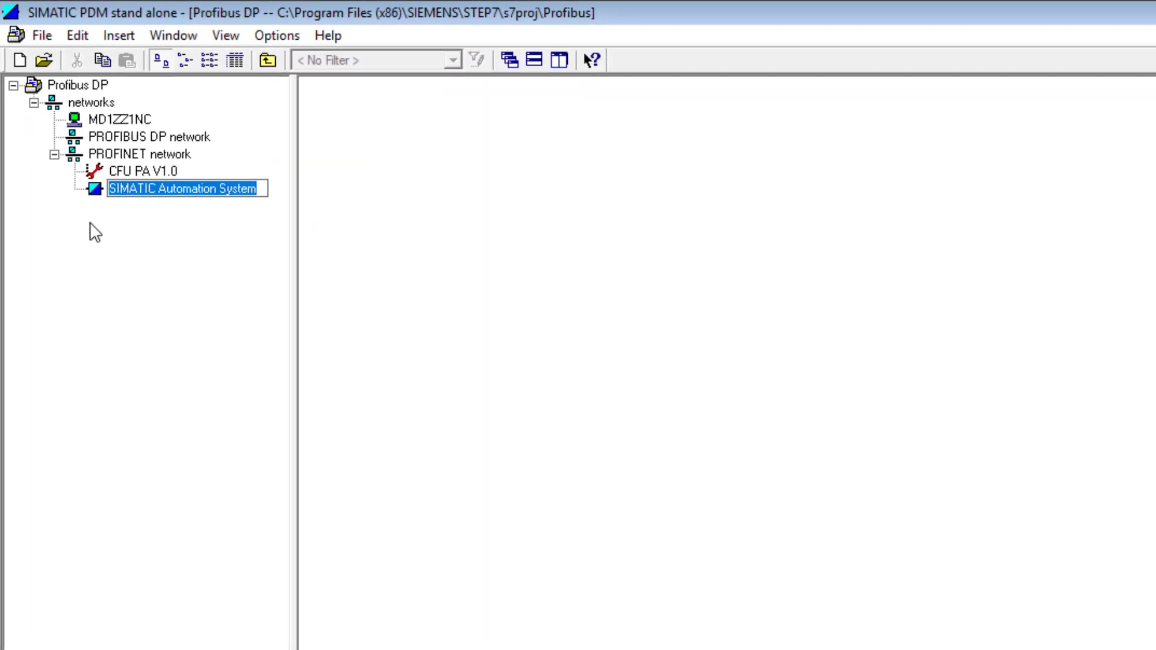
right_click(605, 307)
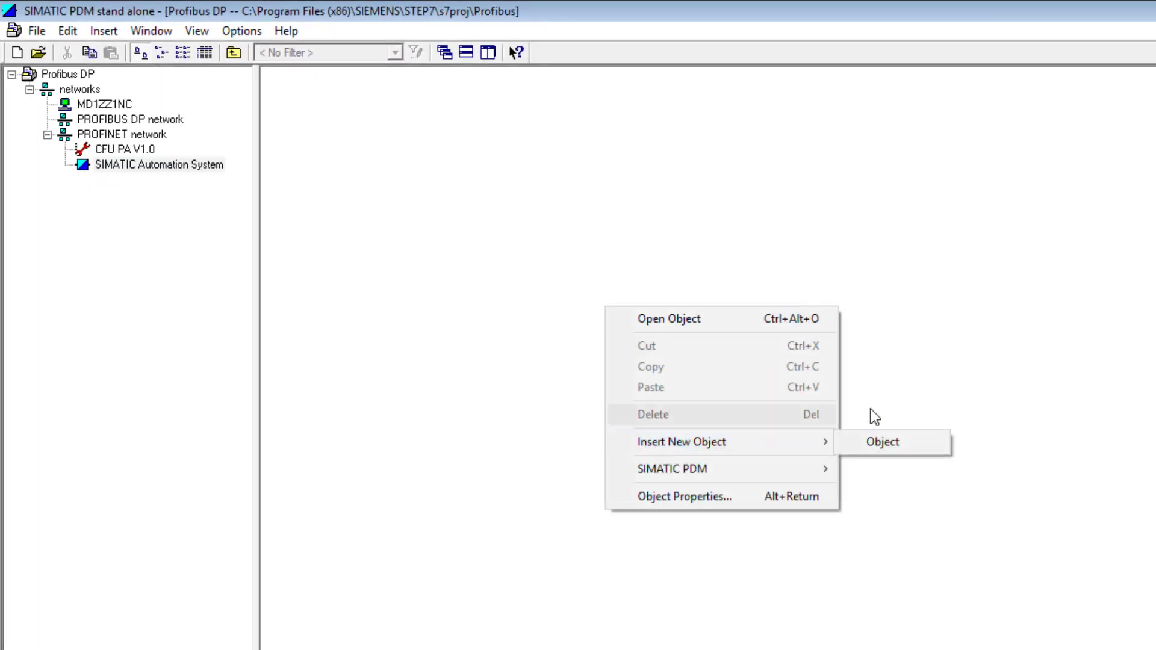
mouse_move(821, 445)
click(861, 442)
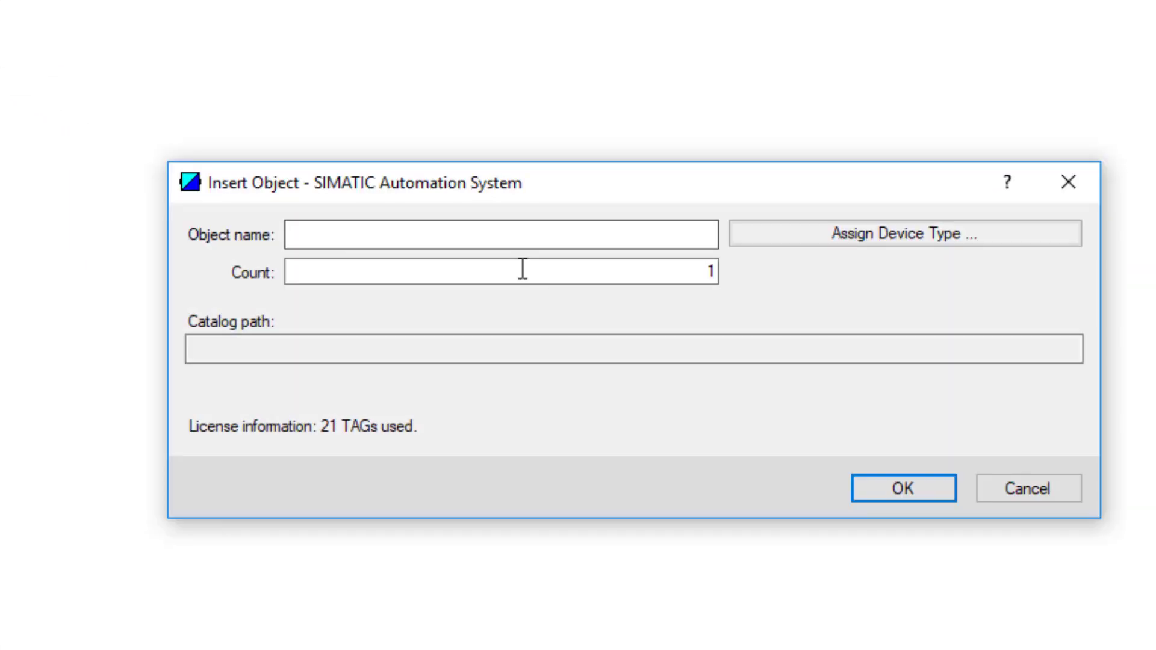
click(879, 239)
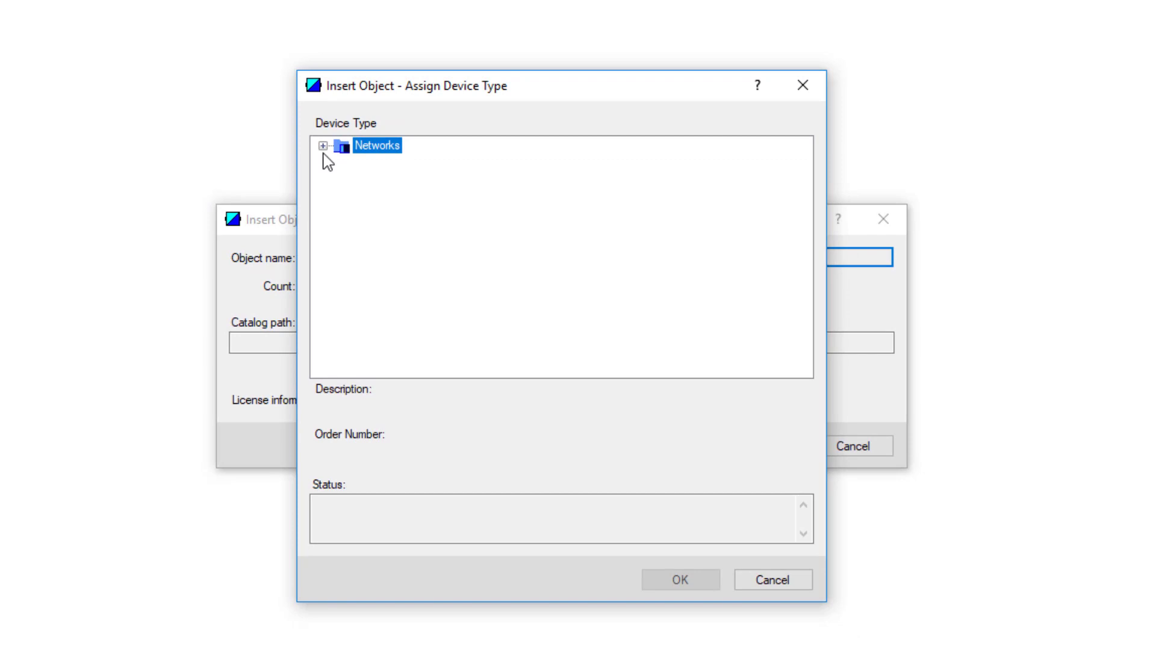
click(323, 149)
click(342, 162)
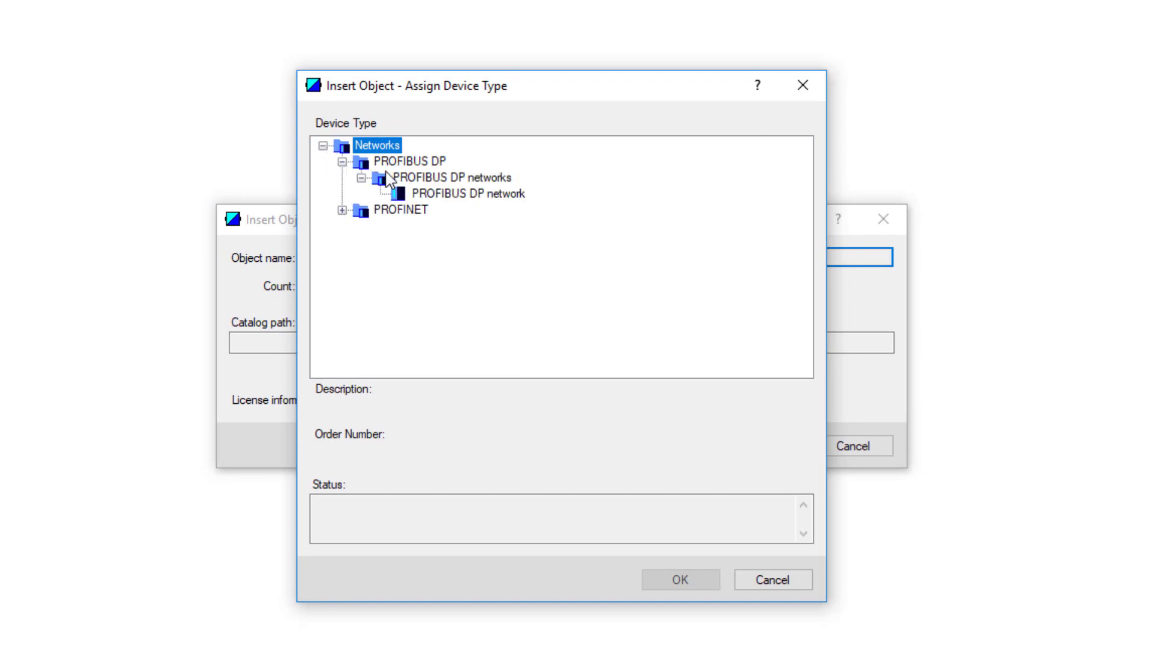
click(440, 195)
click(679, 579)
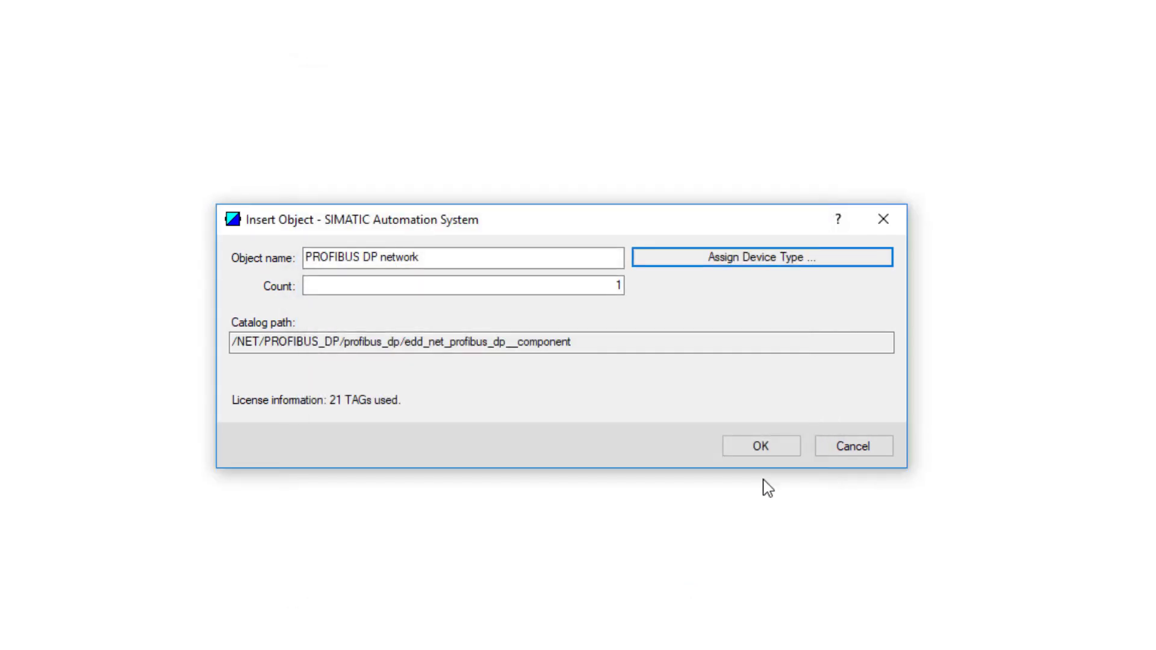
click(760, 447)
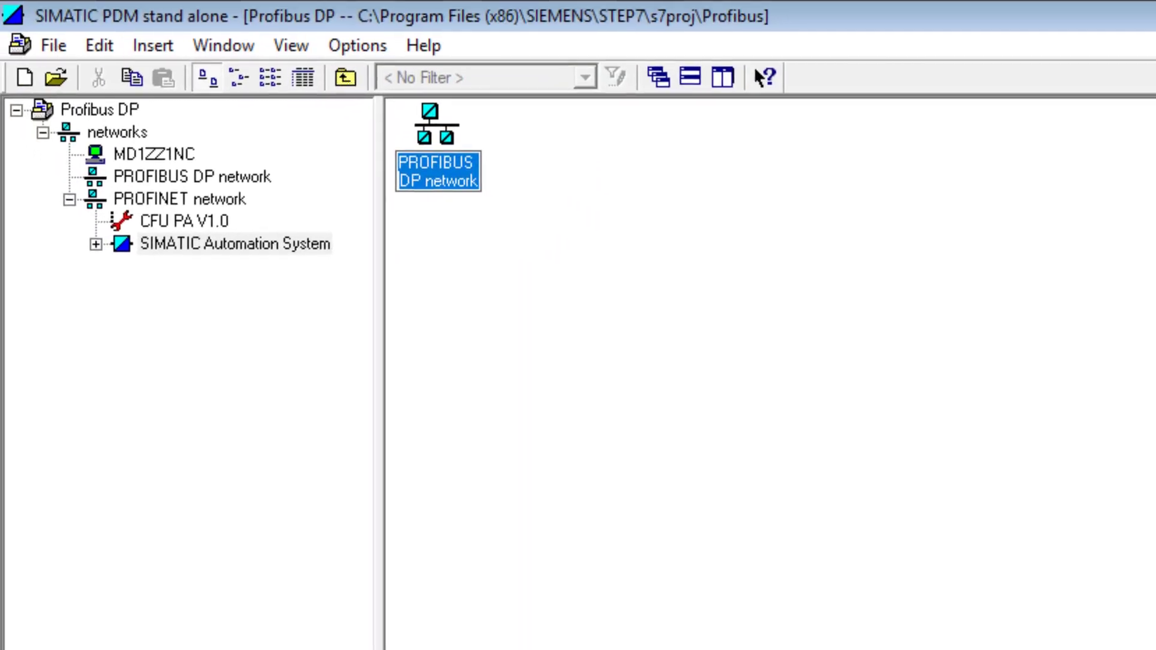
click(96, 244)
click(185, 271)
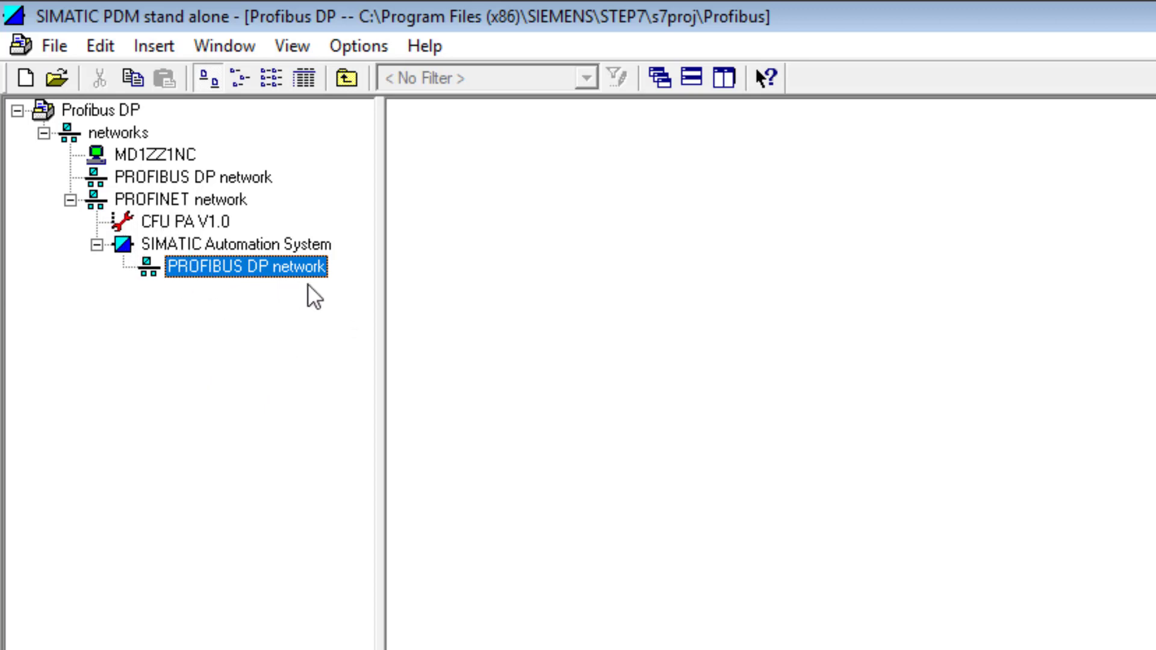
Step: In the network's Communication properties, set the subnet ID to 0xFAC3-0x0002
right_click(247, 271)
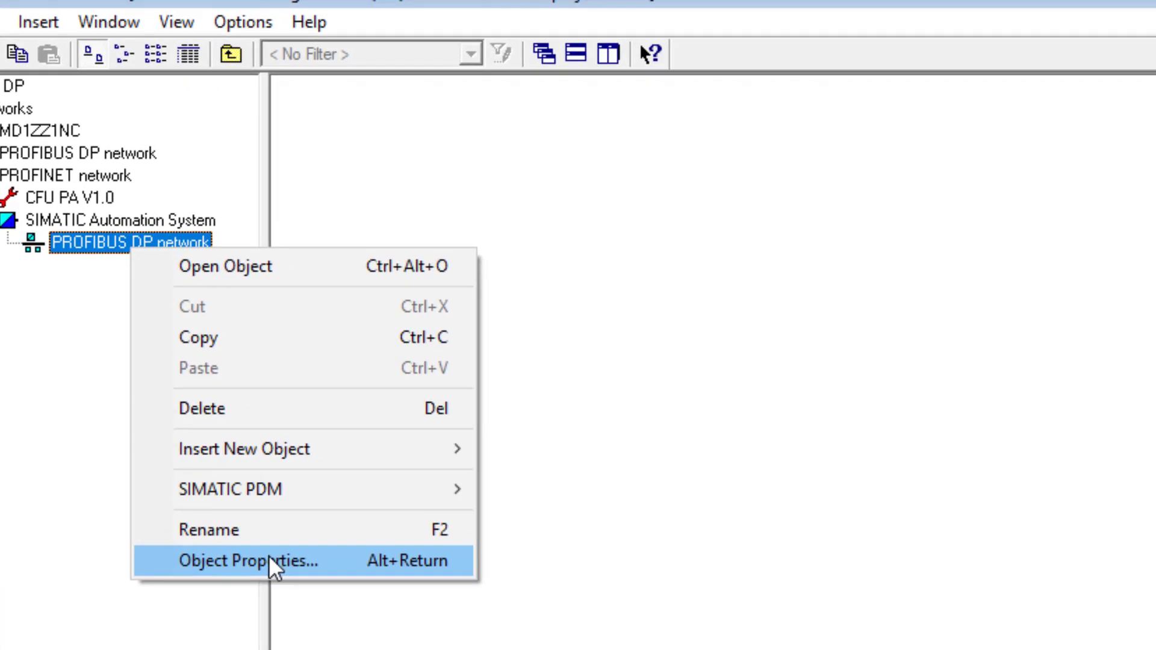
click(421, 587)
click(417, 90)
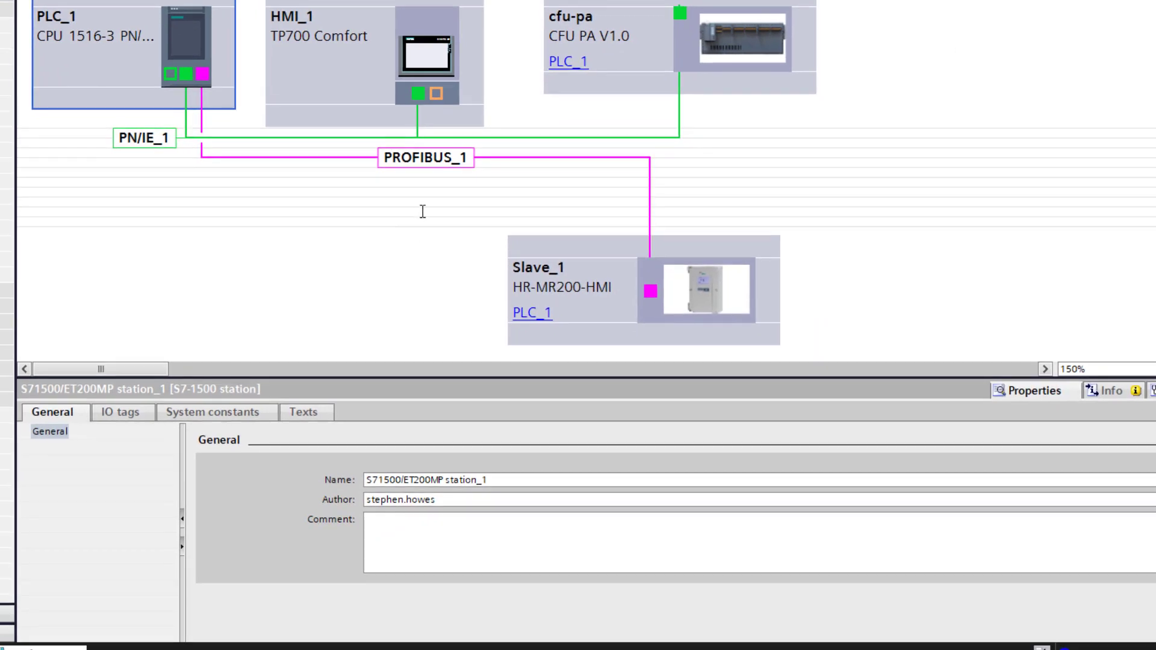
click(432, 193)
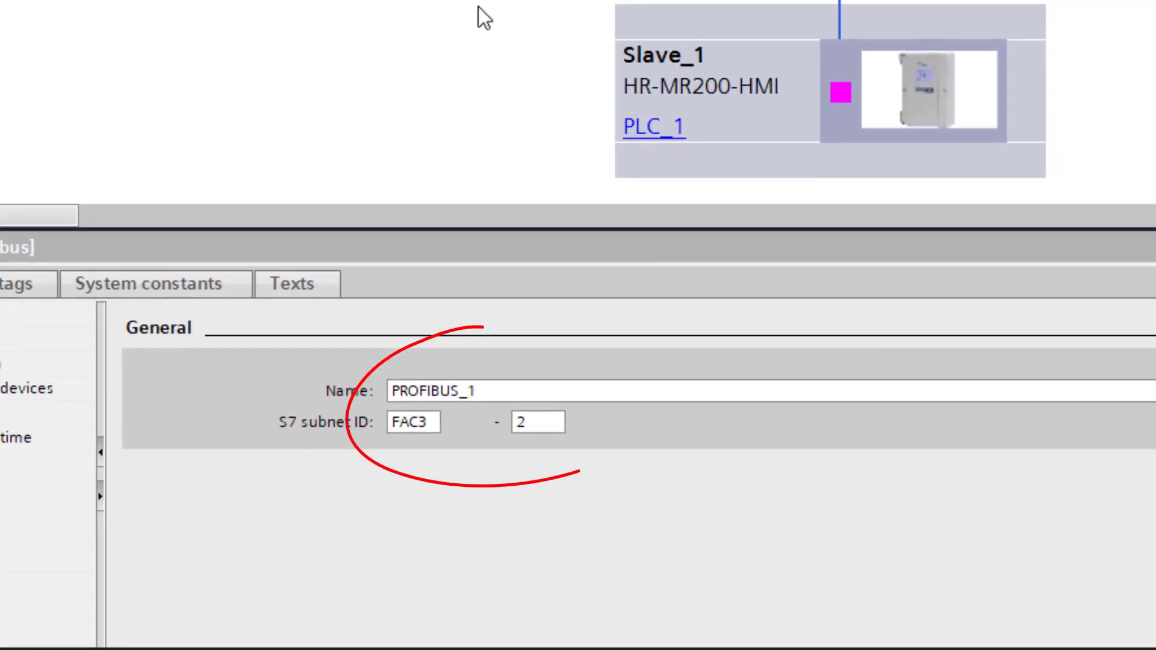
double_click(429, 421)
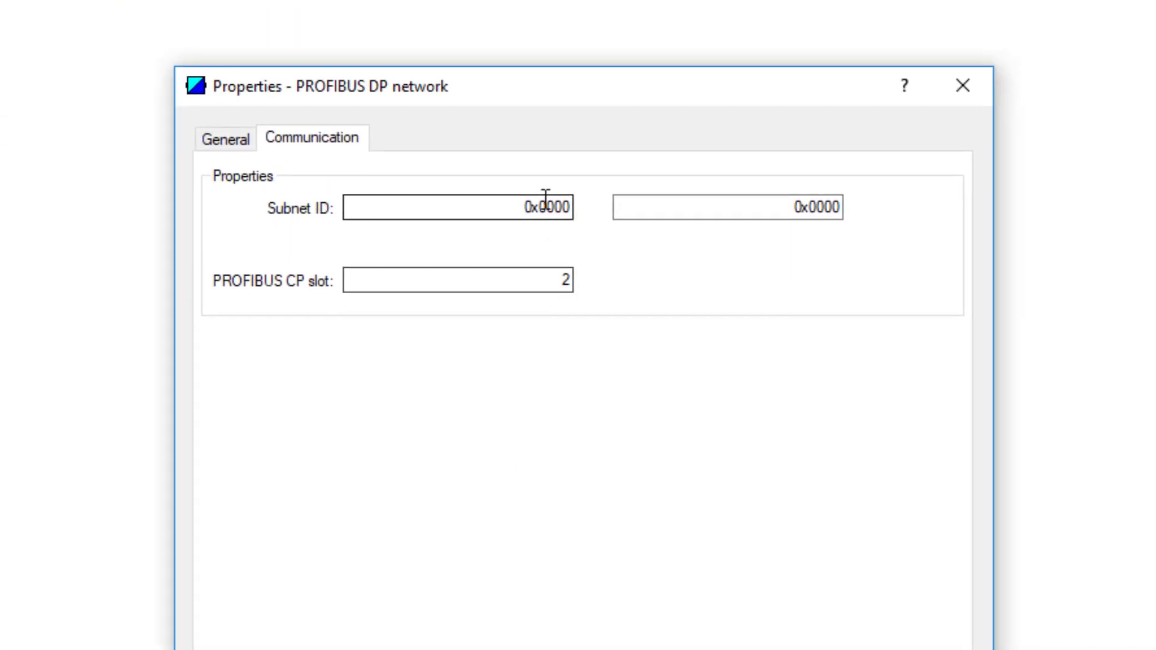
drag(542, 205, 579, 202)
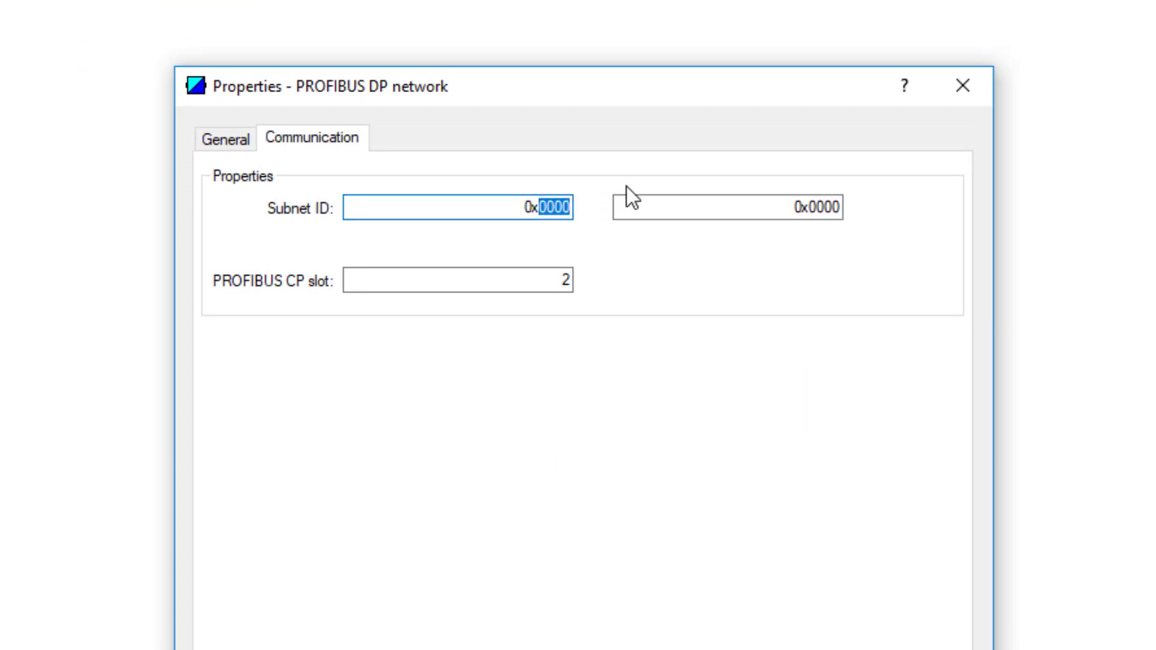
text(FAc3)
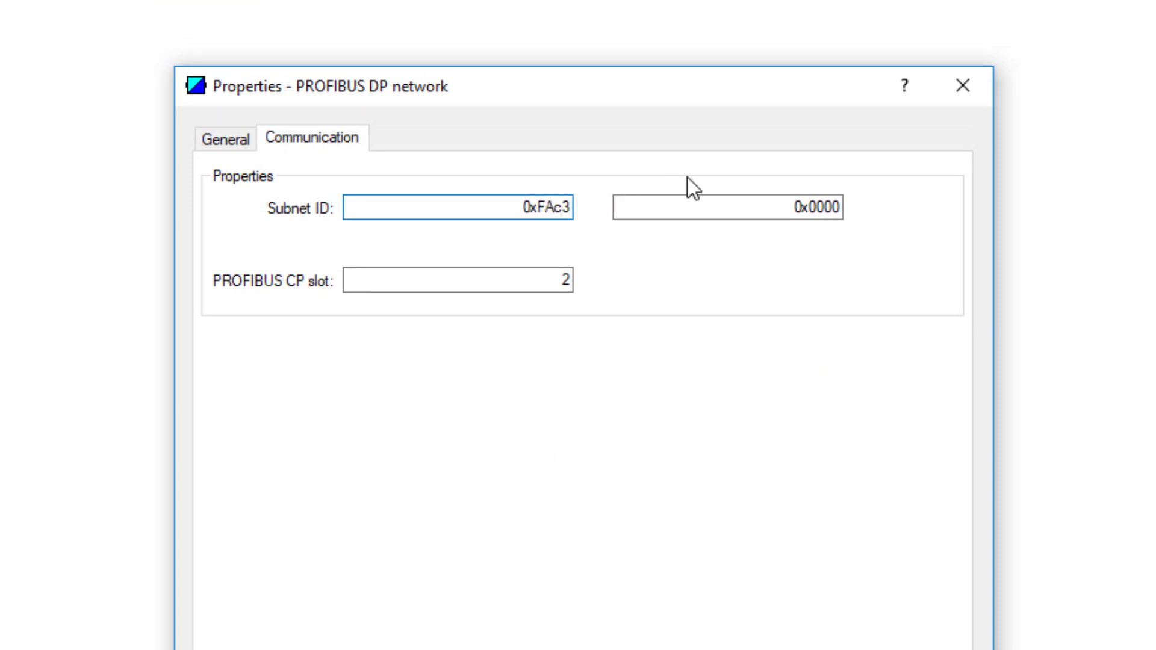
click(822, 206)
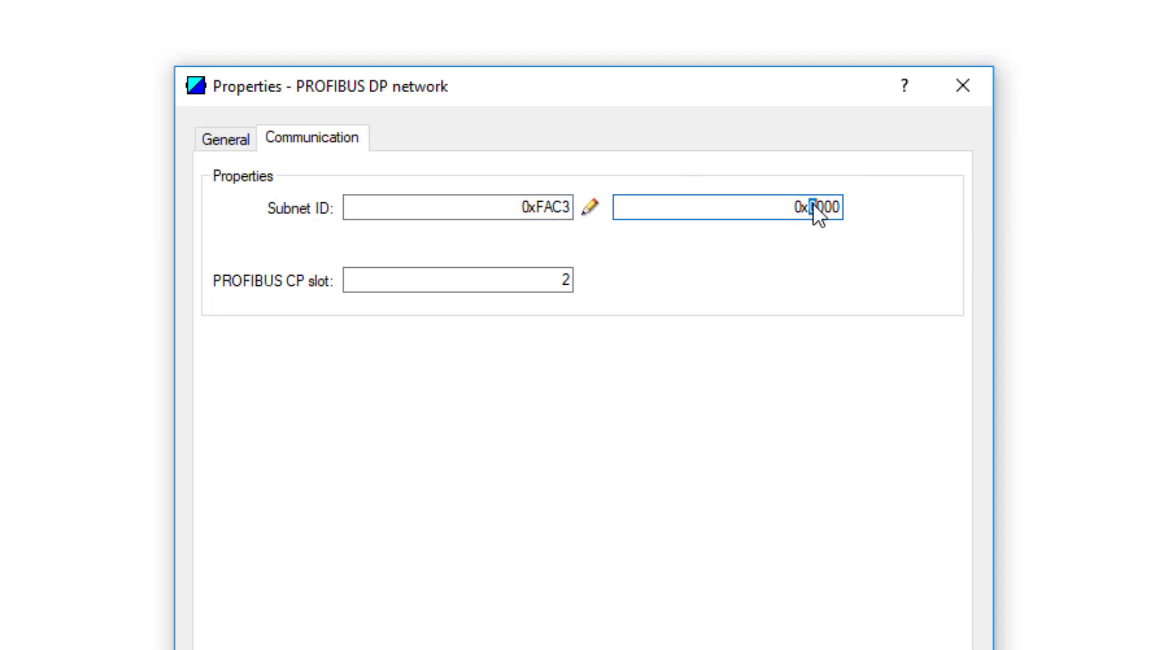
drag(814, 207, 855, 200)
key(BackSpace)
Step: Set the PROFIBUS CP slot to 1
click(498, 201)
click(542, 280)
key(BackSpace)
text(1)
click(365, 209)
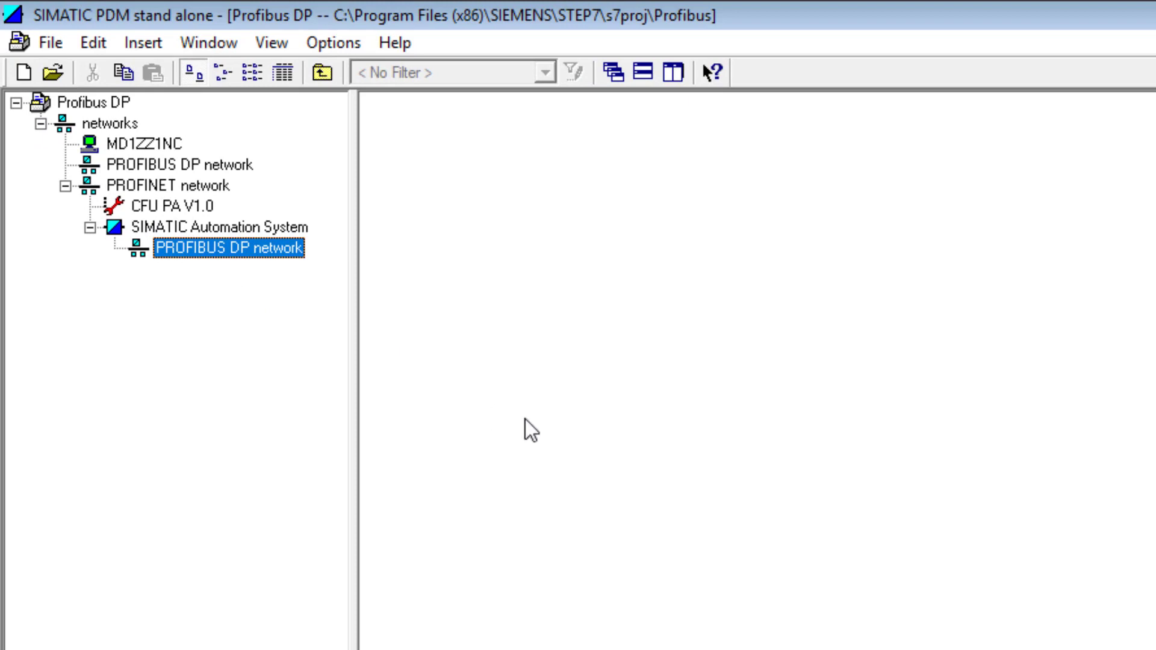
Step: Insert a new object into the PROFIBUS DP network with address 77
right_click(524, 419)
mouse_move(569, 518)
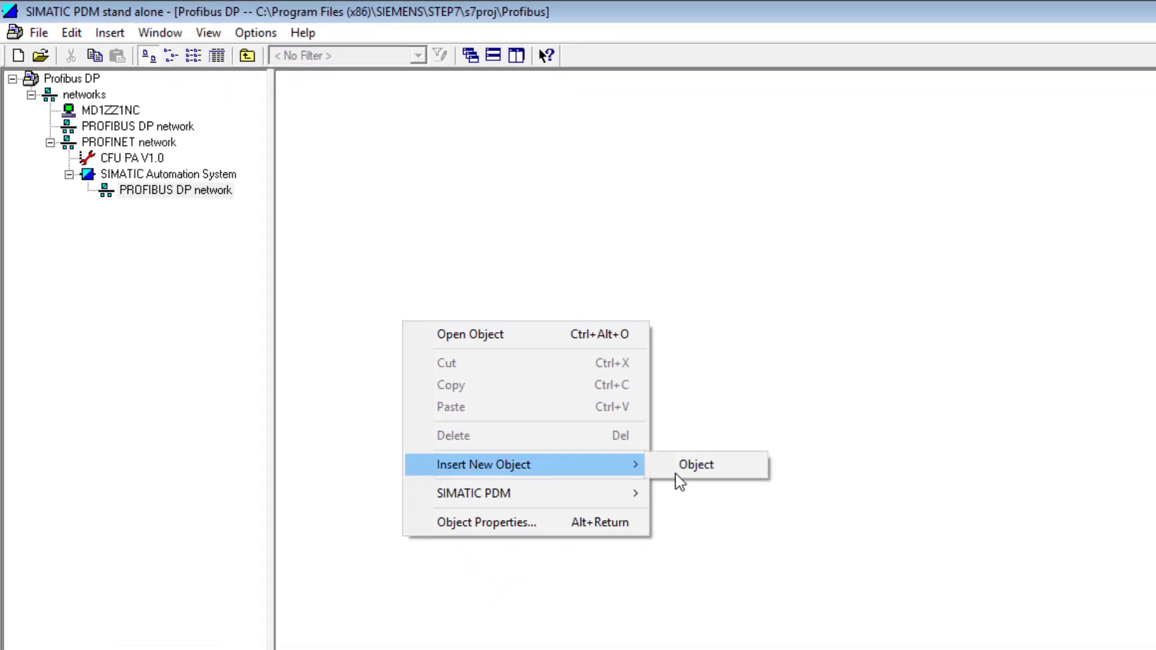
click(765, 511)
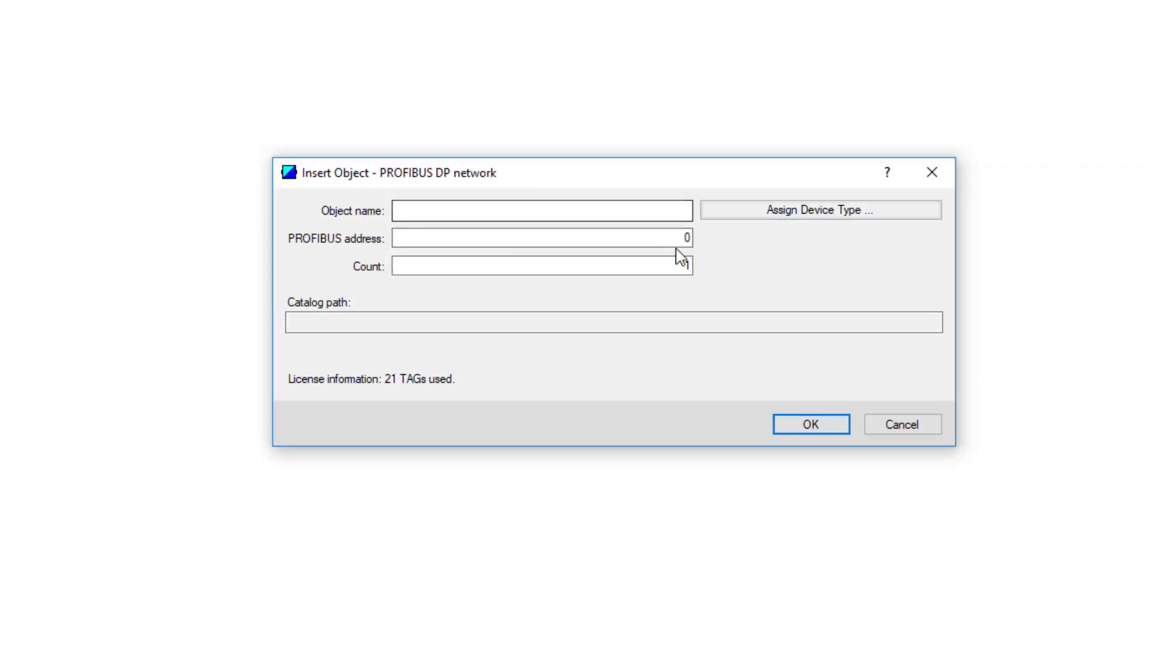
click(755, 287)
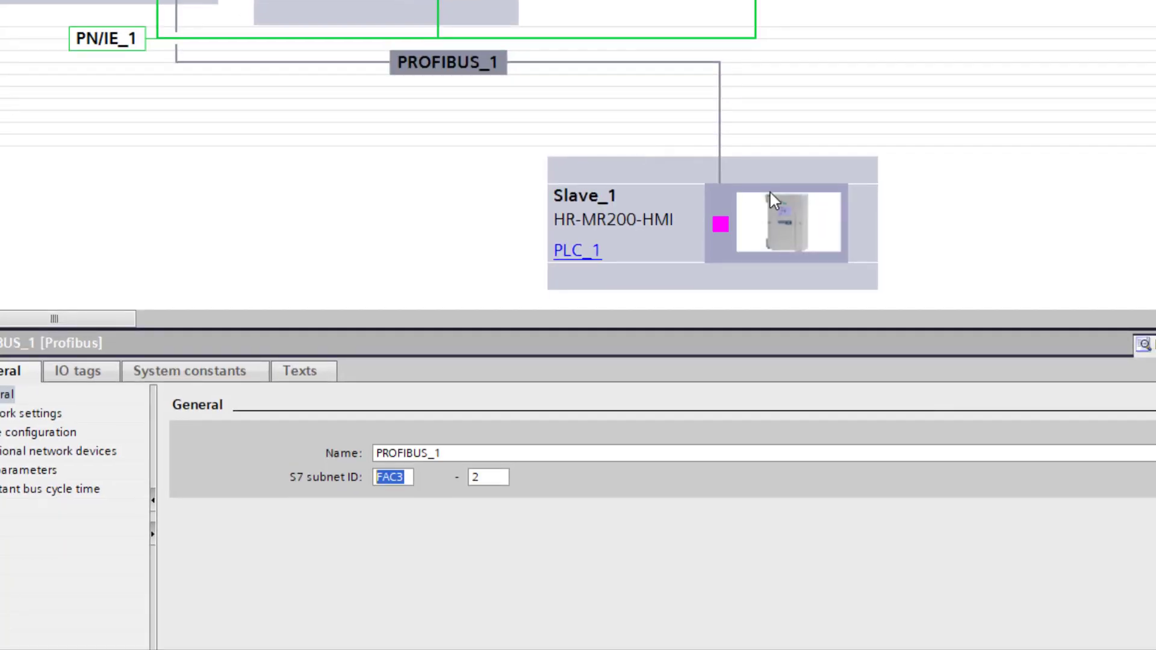
click(783, 232)
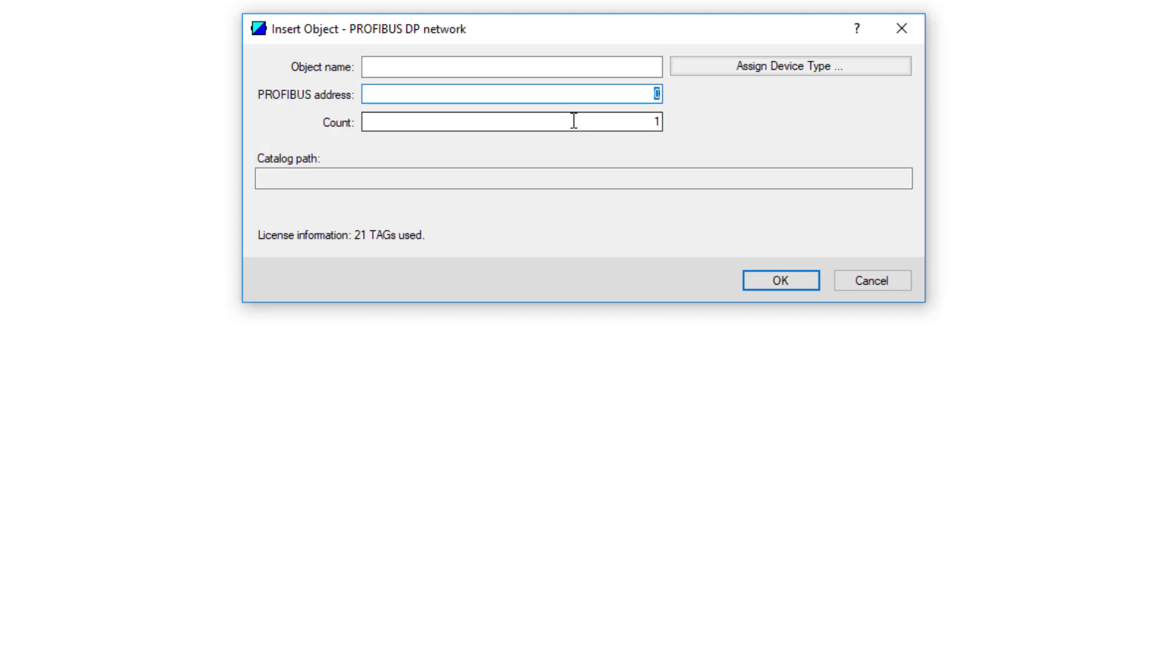
text(77)
Step: Assign device type Sensors > Level > Echo > Siemens AG > MultiRanger HMI Rev 1
click(774, 72)
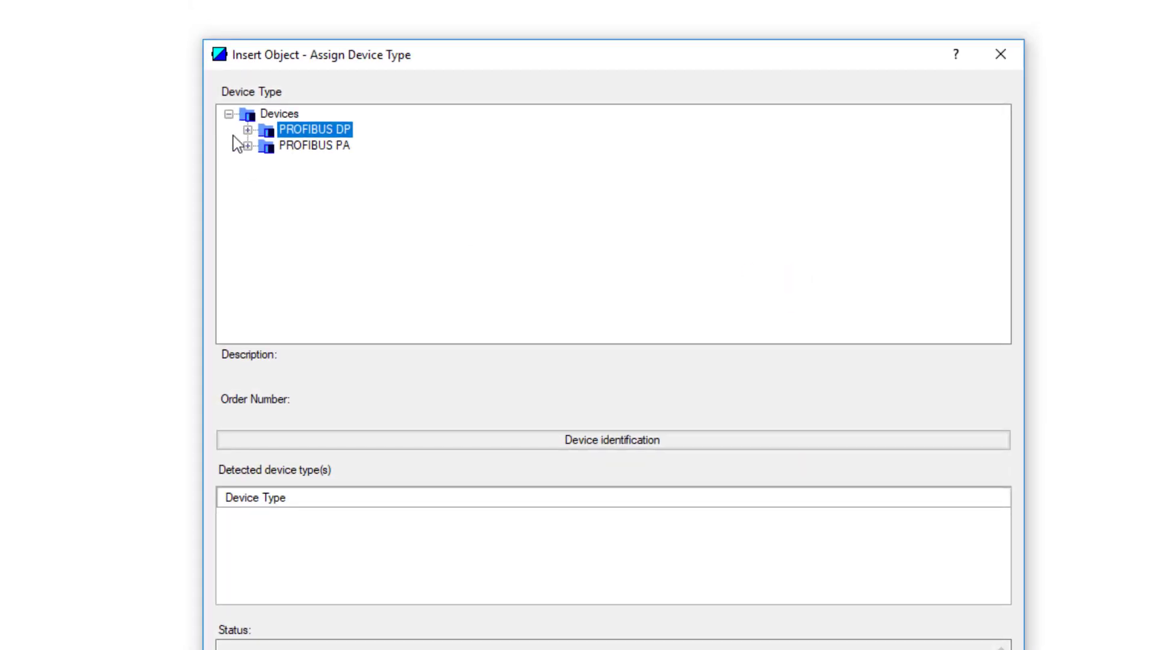
click(249, 130)
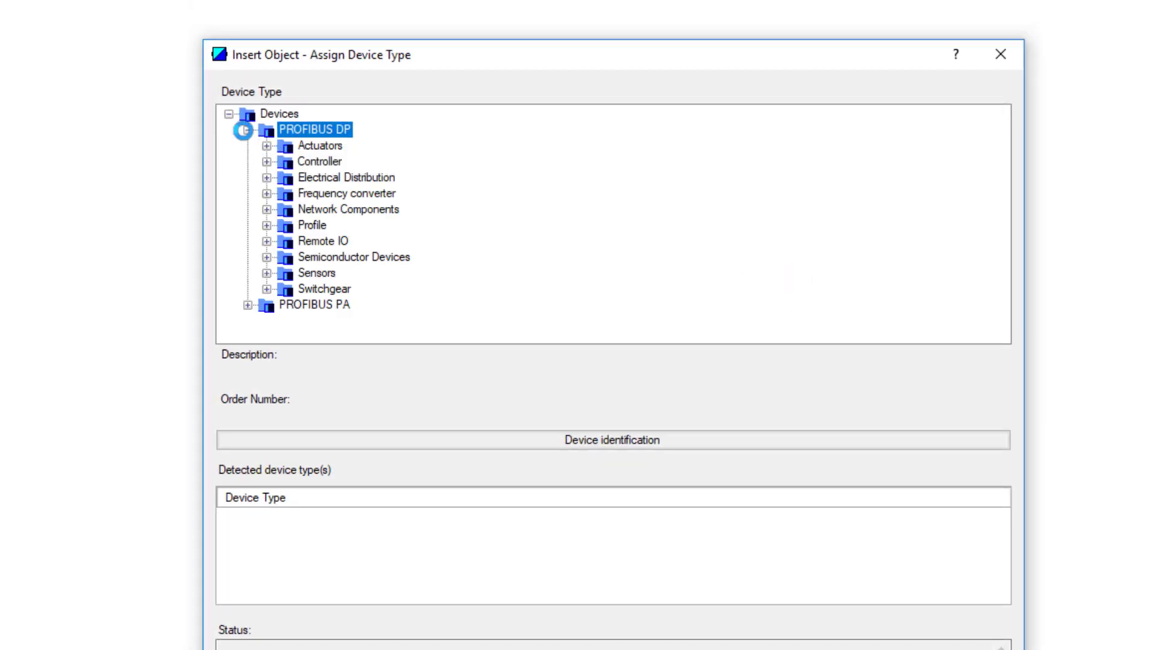
click(267, 273)
click(285, 321)
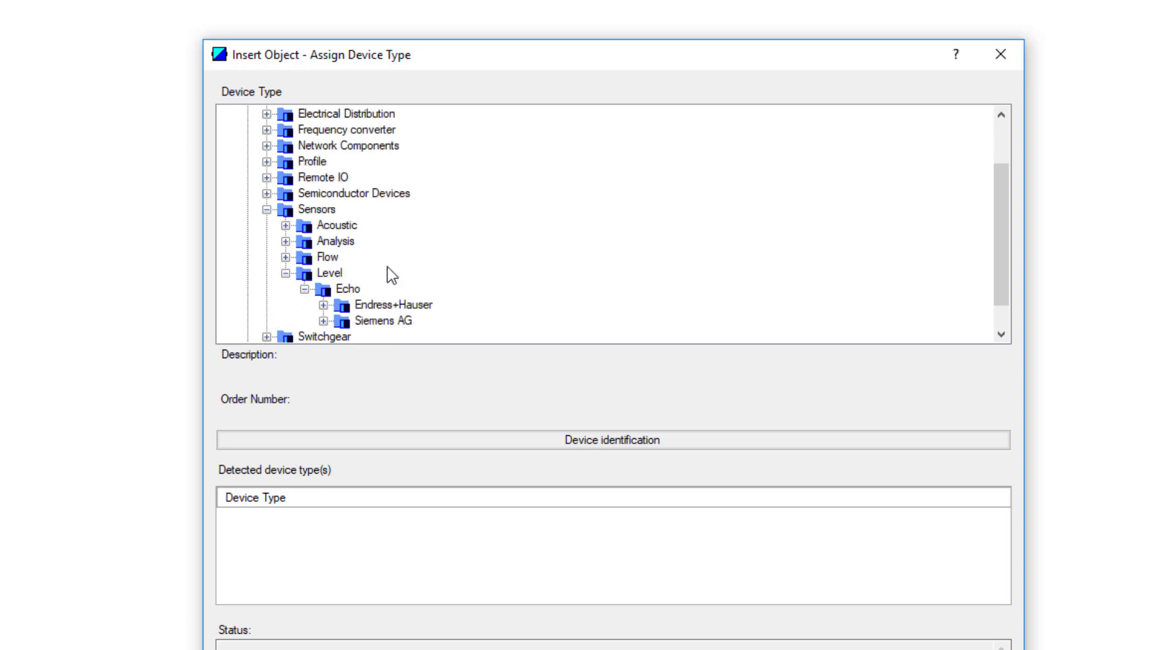
scroll(385, 280, down, 1)
click(325, 289)
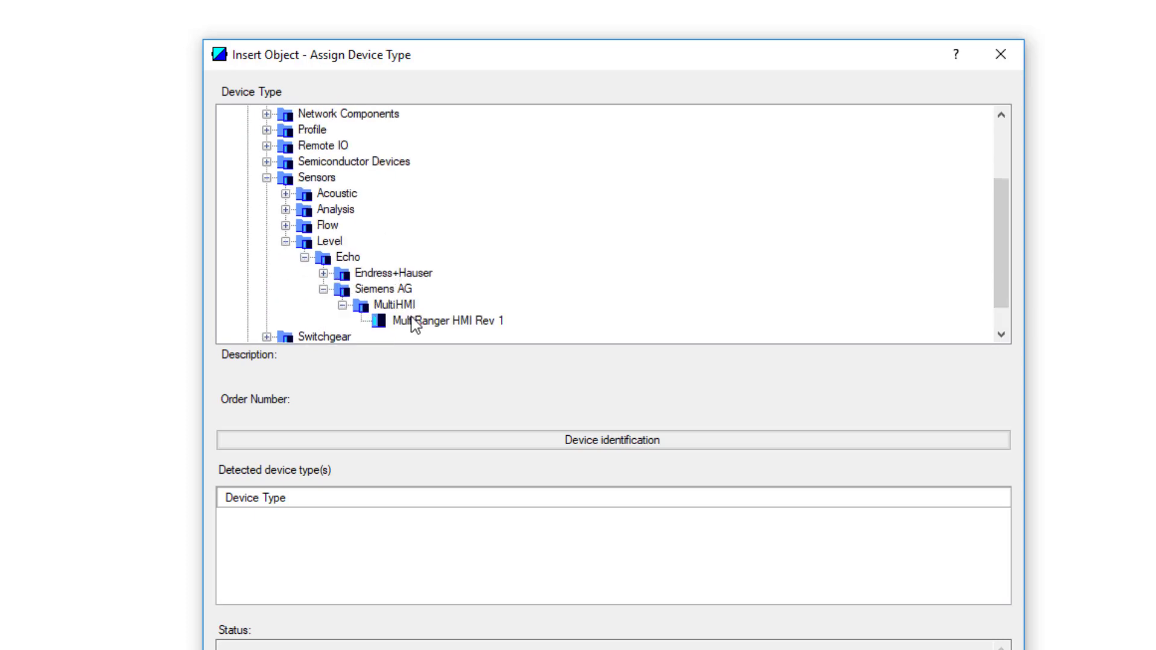
click(414, 321)
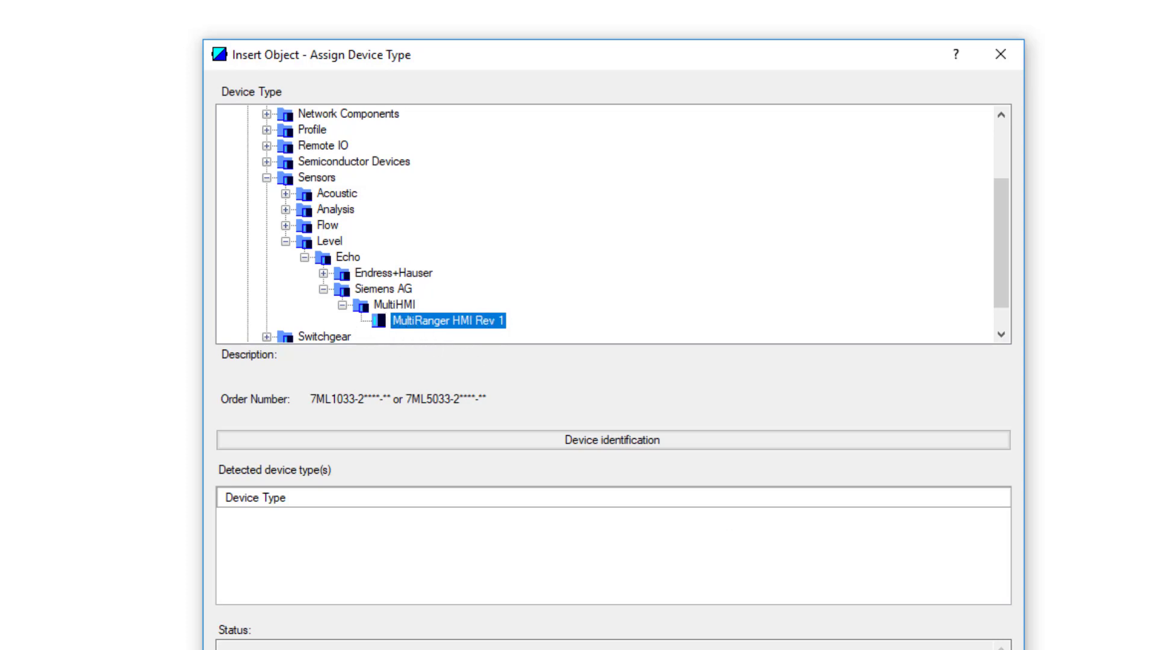
key(Tab)
key(Return)
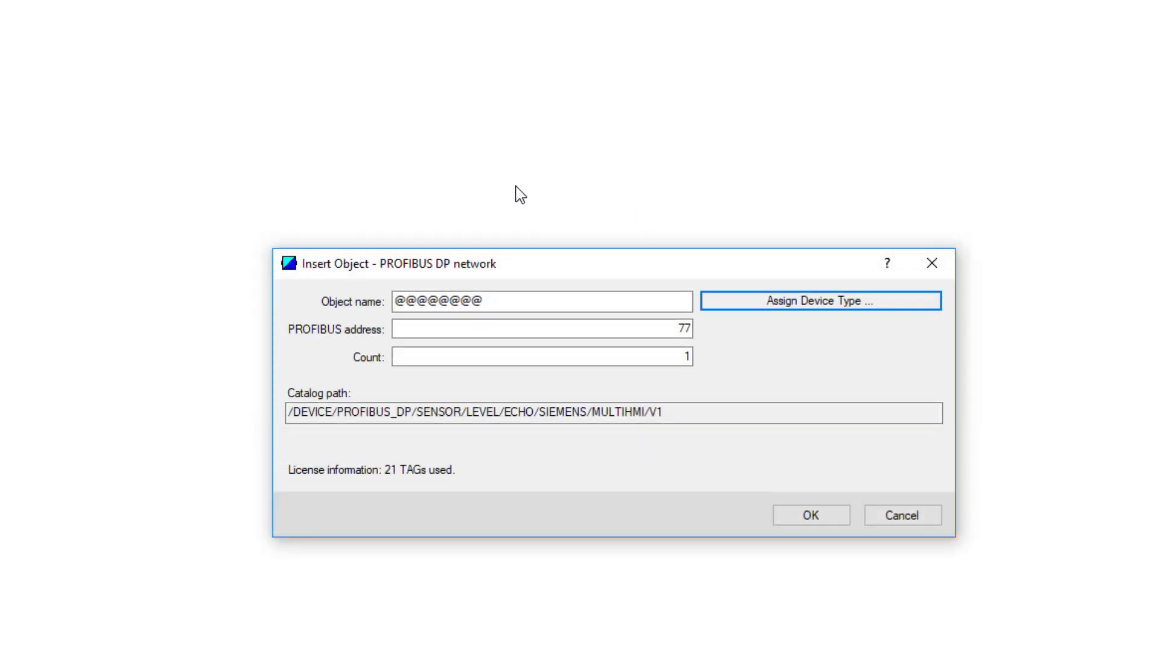
Step: Add the MultiRanger, update its diagnostics, and load its parameters to PG/PC
click(840, 513)
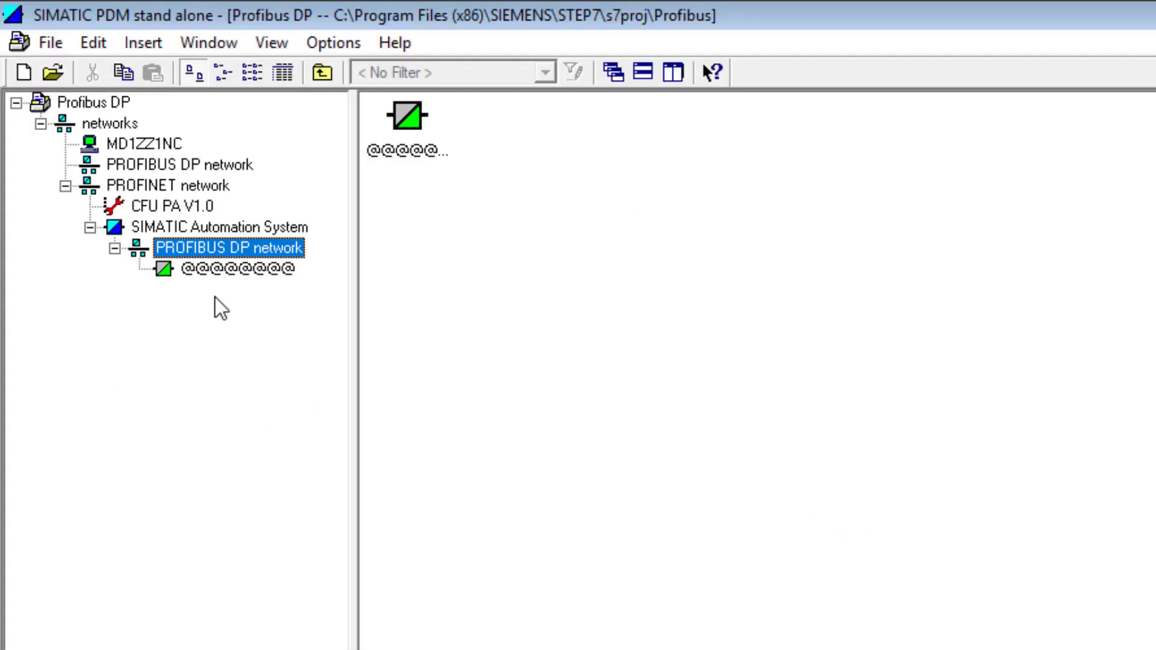
right_click(157, 265)
mouse_move(334, 461)
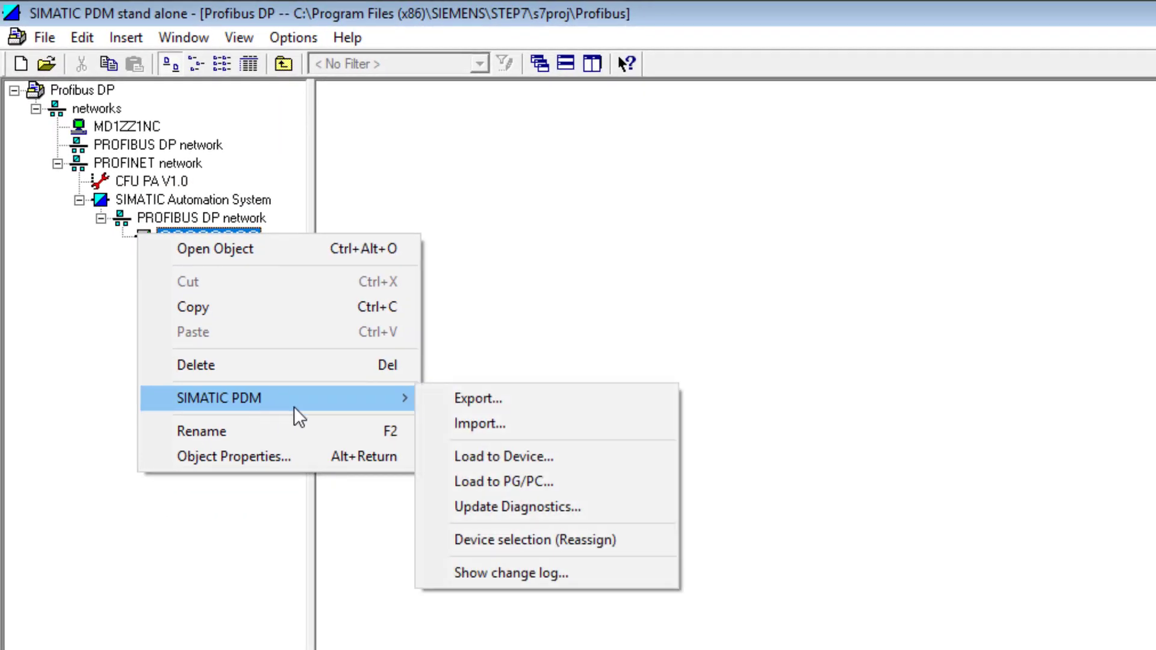
click(479, 508)
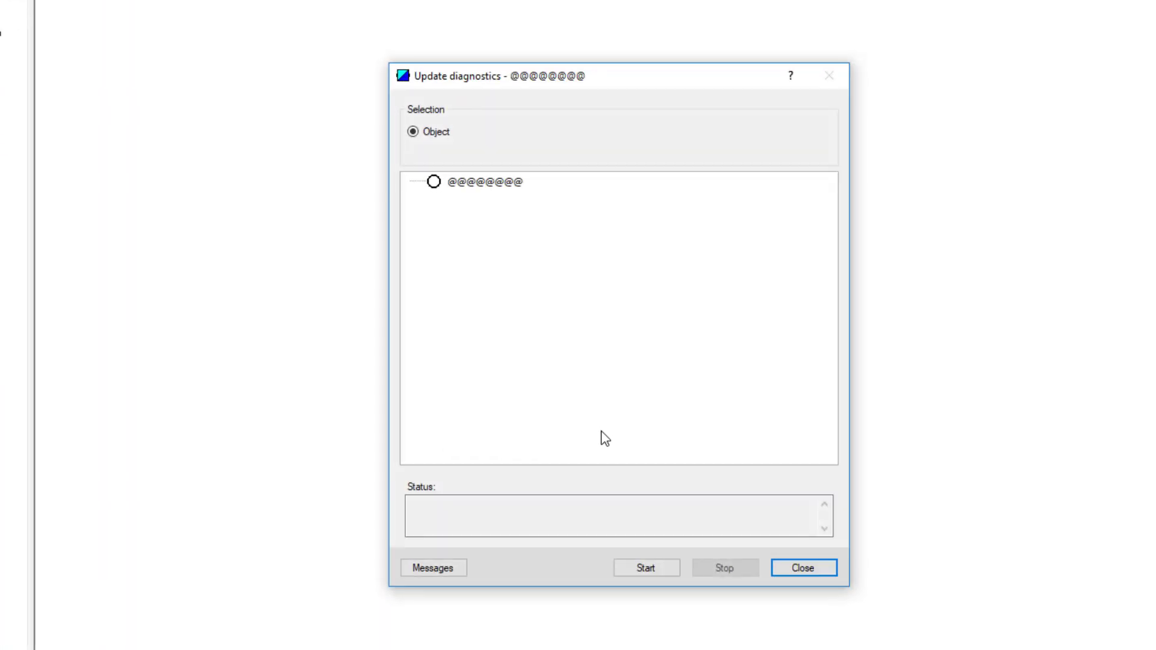
click(453, 571)
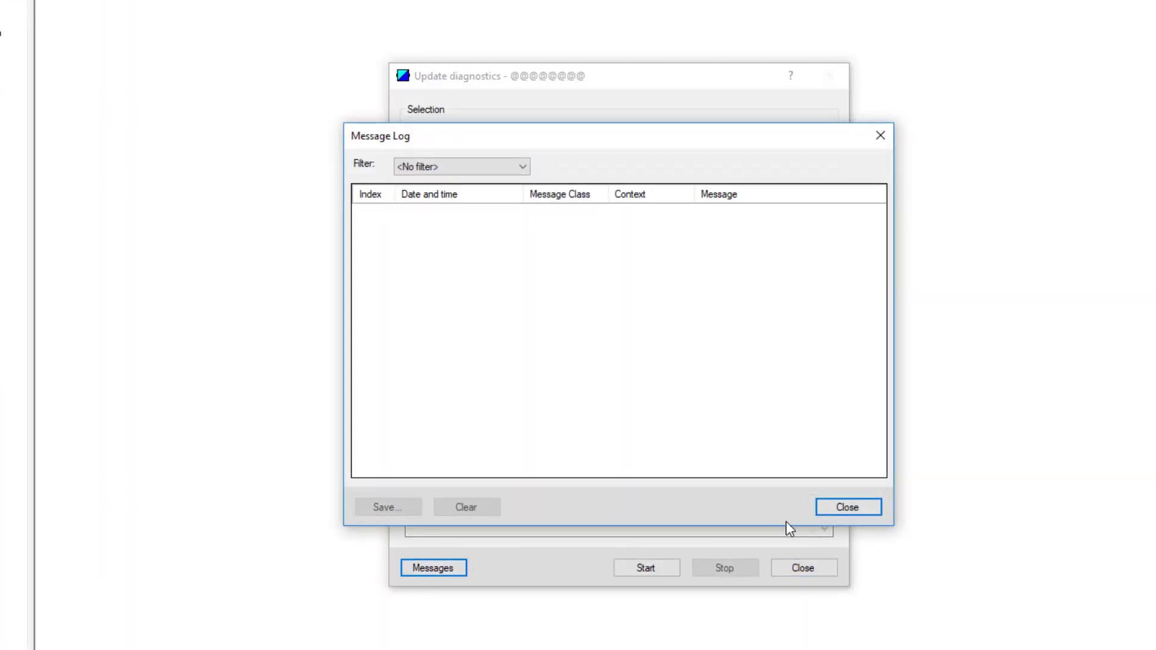
click(843, 508)
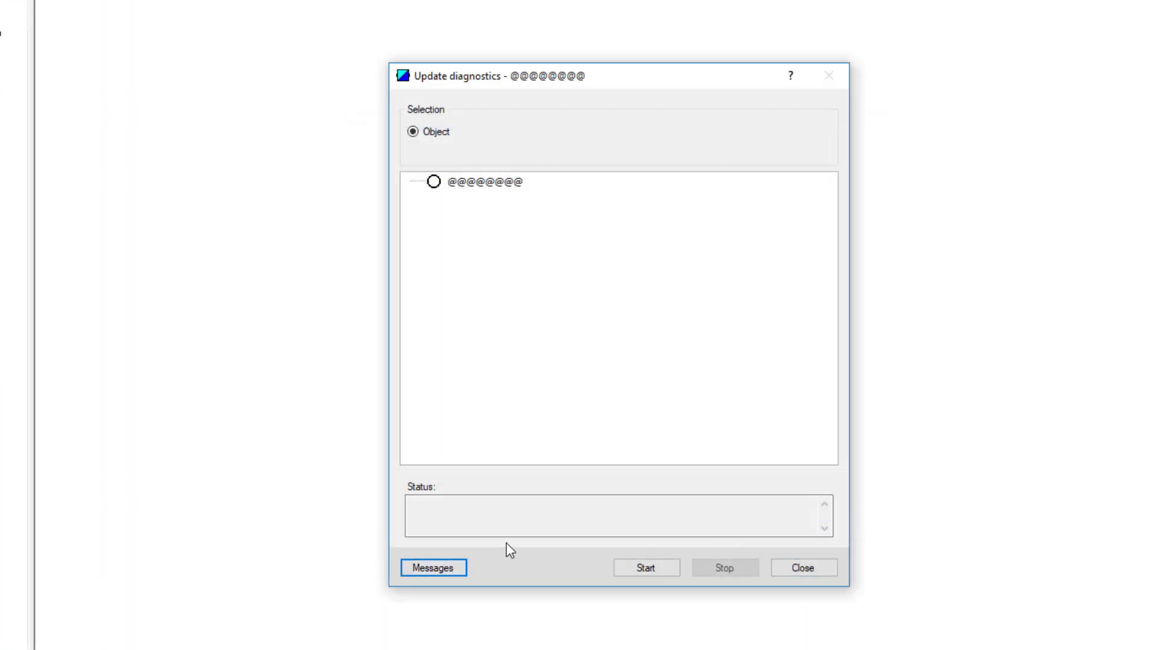
click(658, 579)
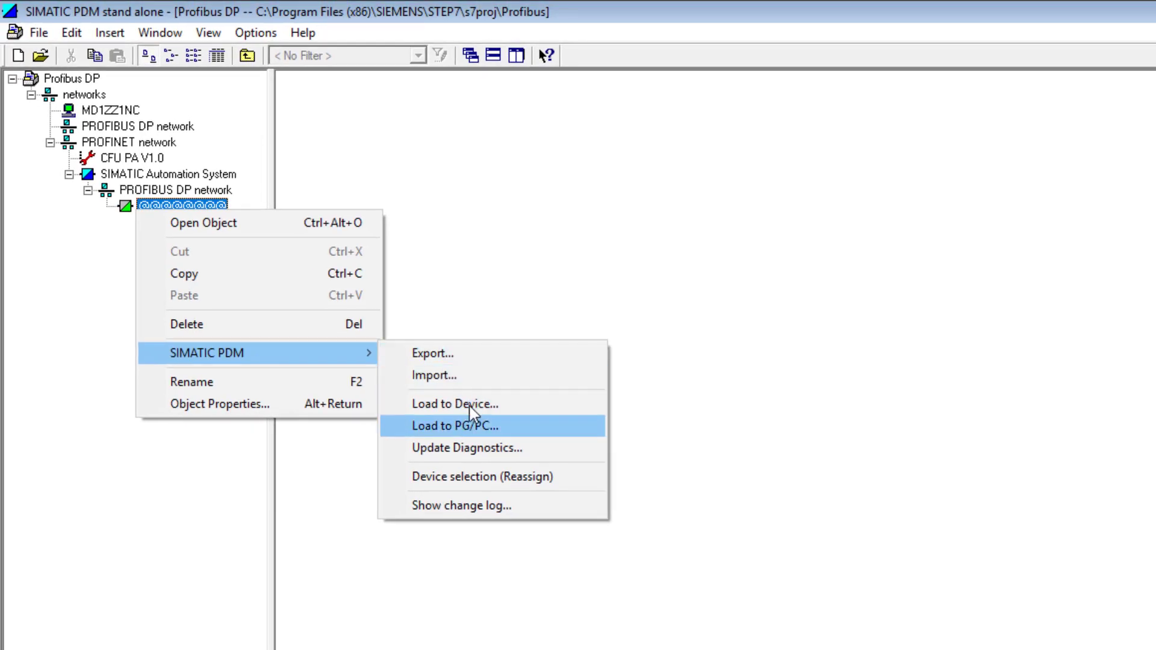
click(465, 425)
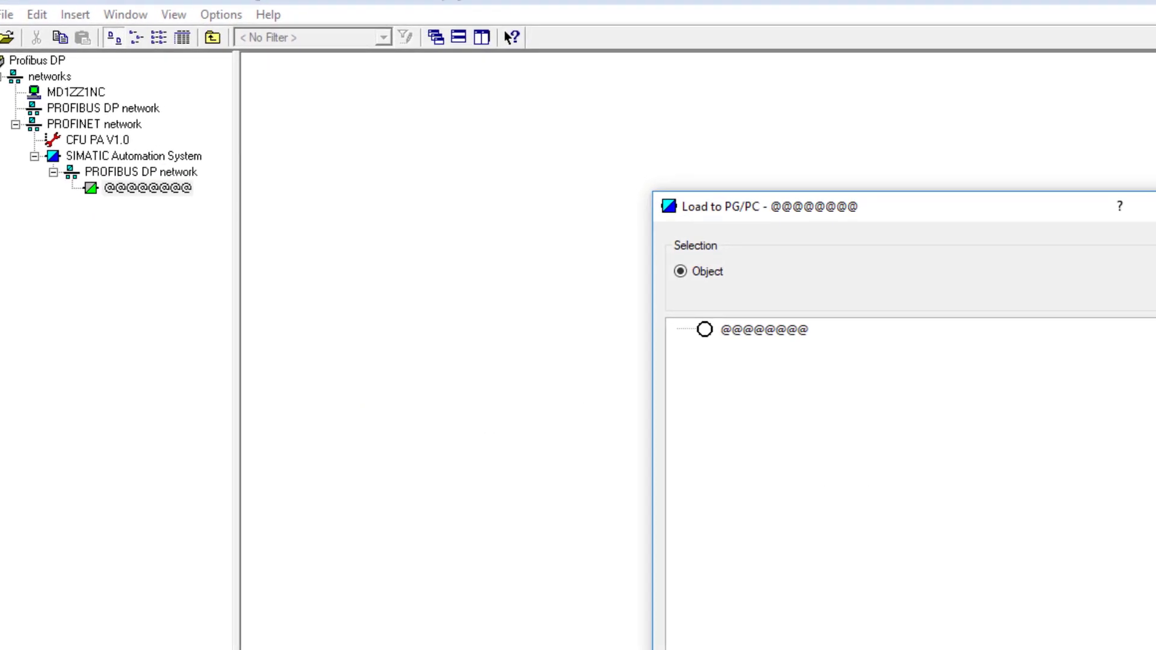
key(Return)
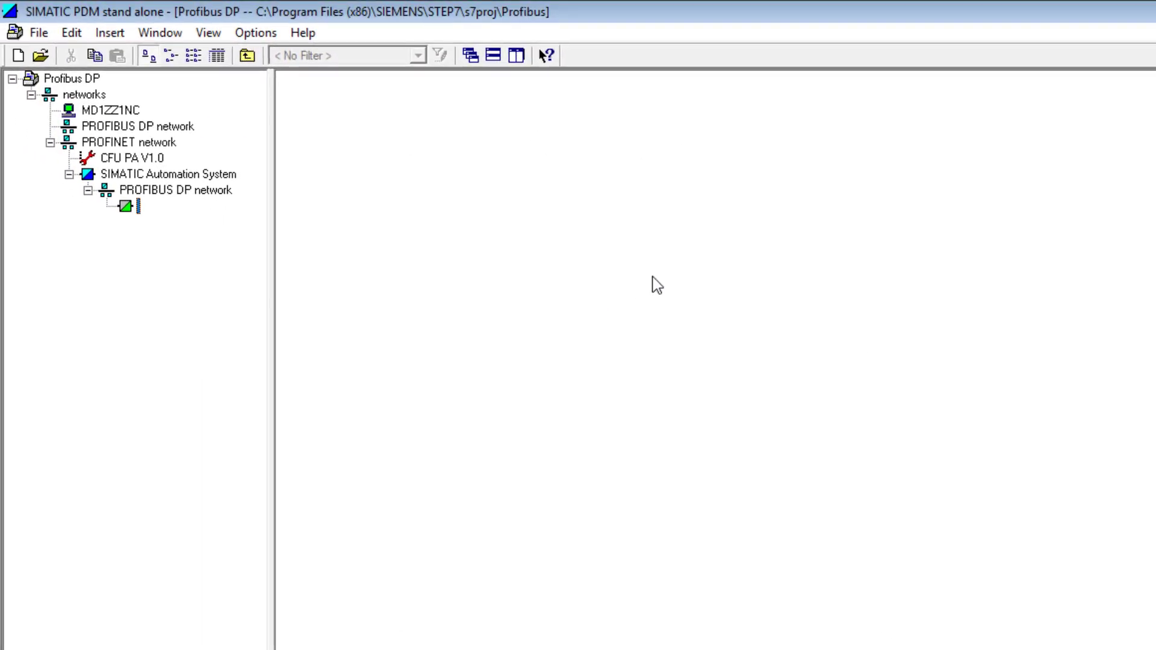
Step: Open the MultiRanger object and show its Process Variables, reading level 2.973 m
right_click(125, 212)
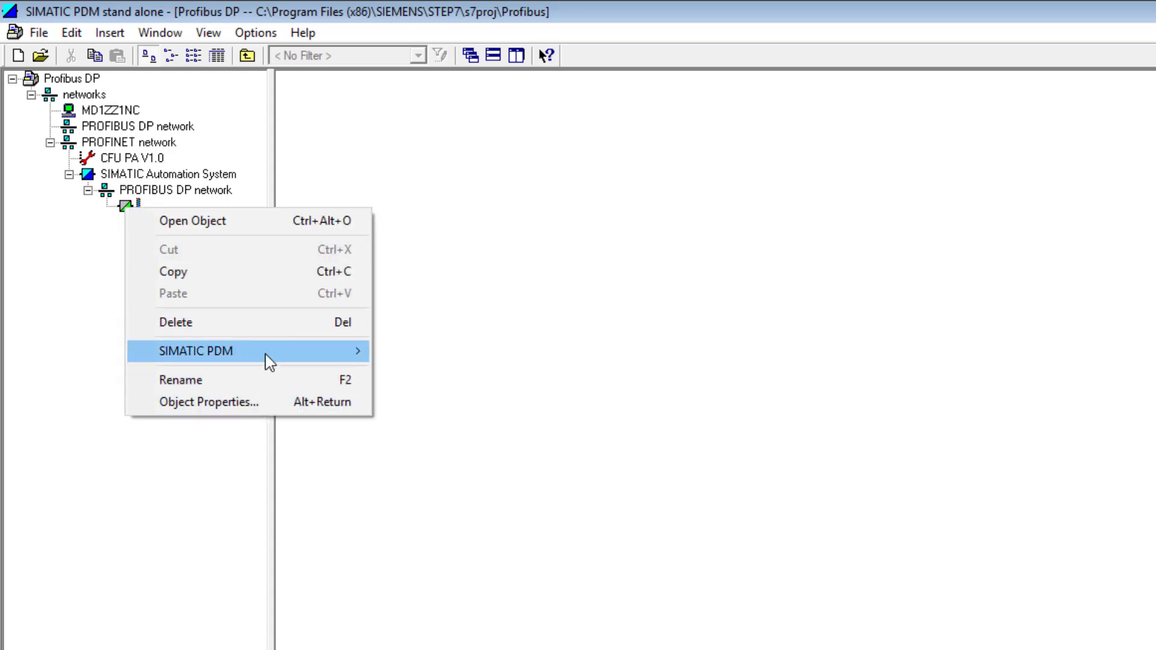
click(231, 231)
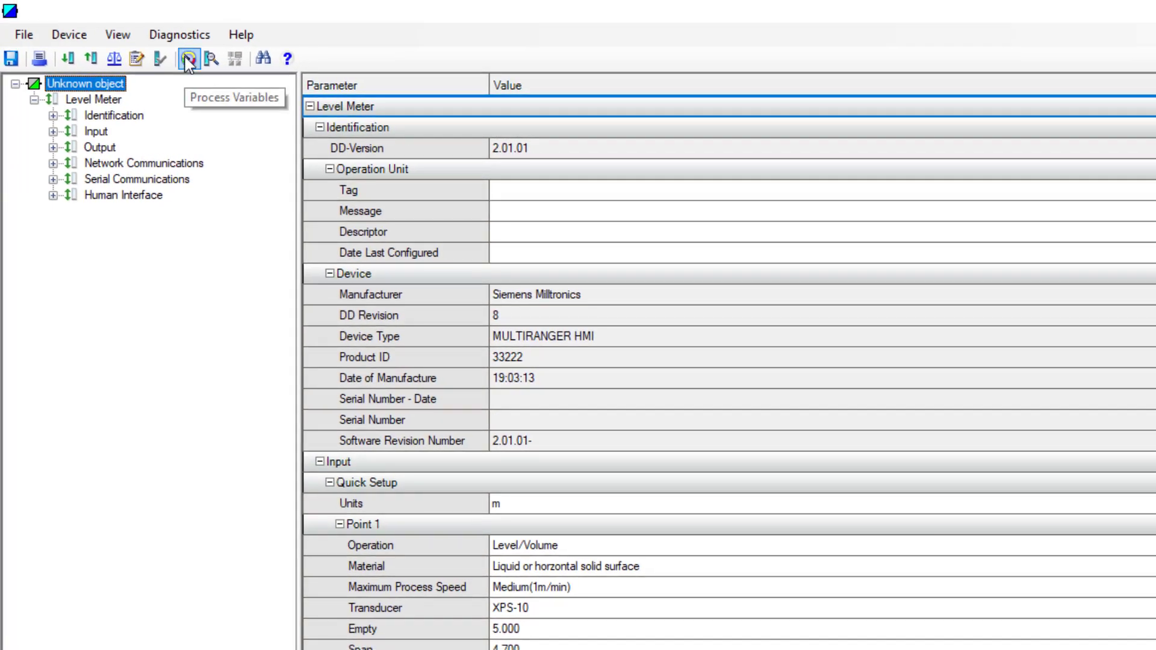
click(118, 36)
click(223, 283)
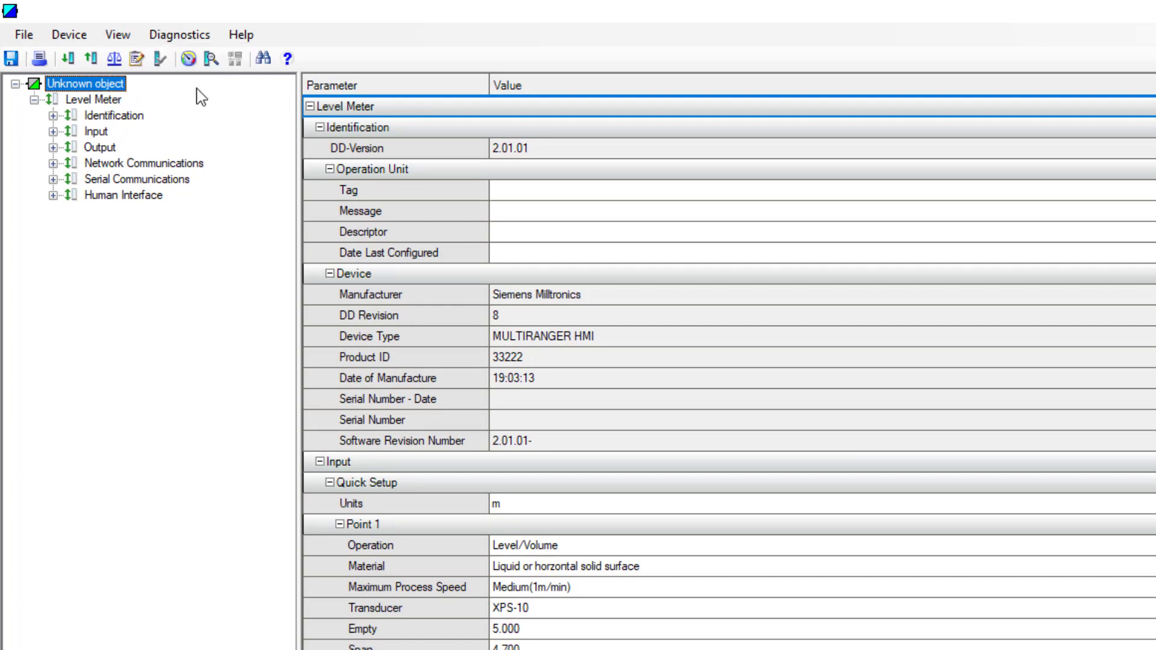
click(187, 60)
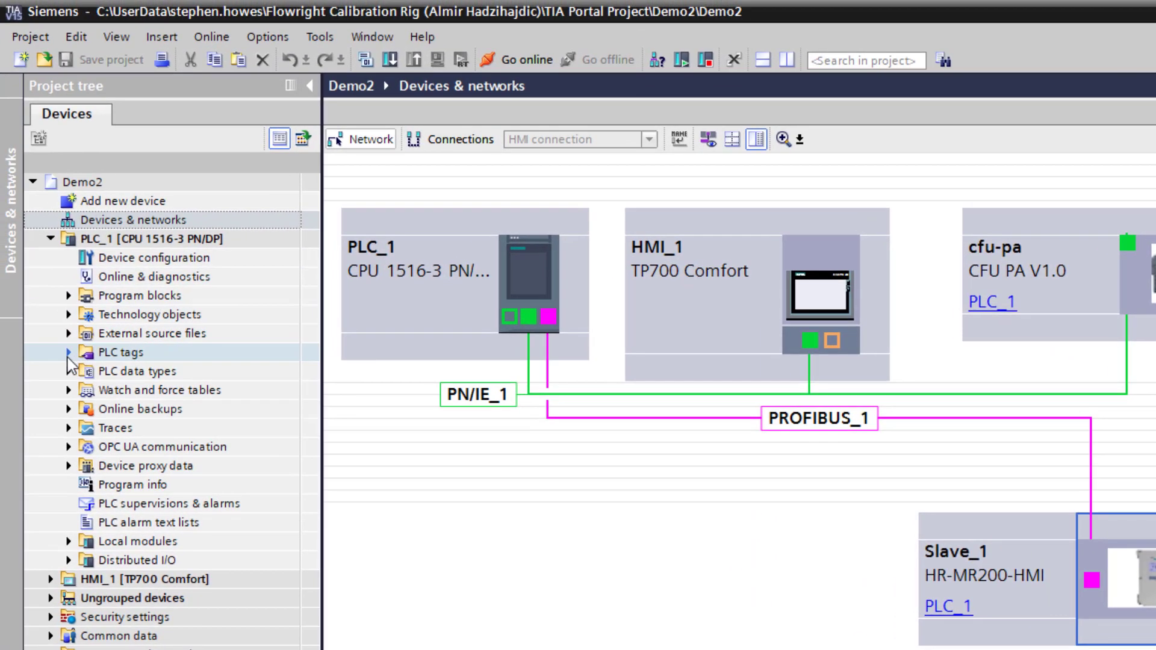
Step: Open PLC_1's DPV1 tag table and monitor all its tags live
click(69, 353)
click(131, 428)
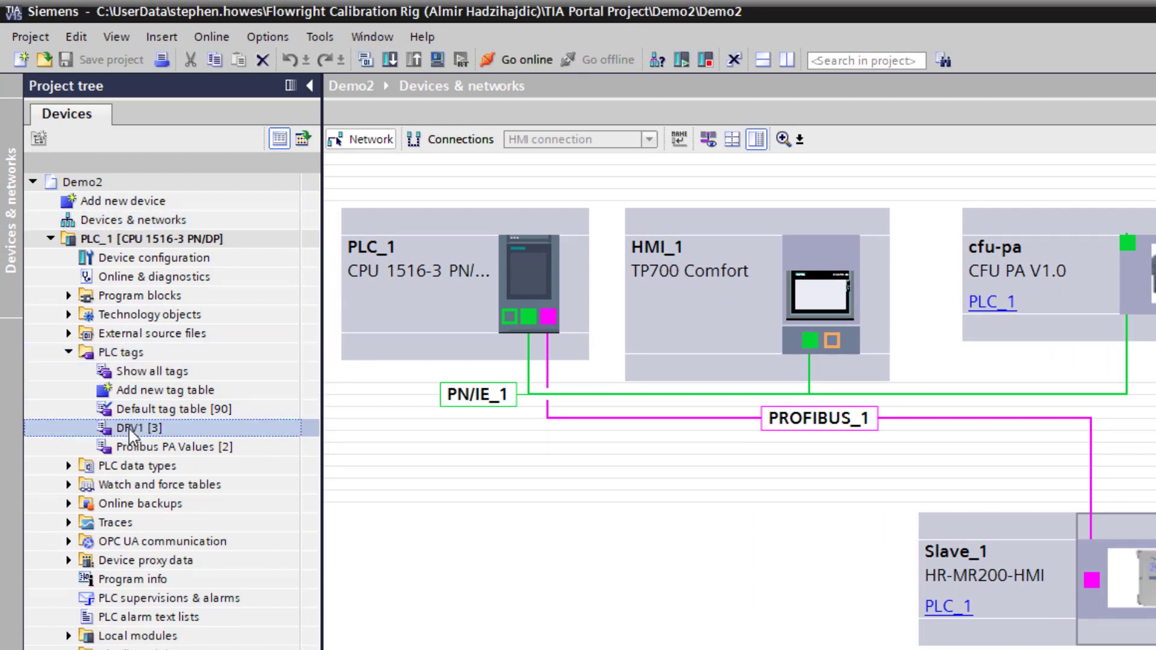
double_click(104, 430)
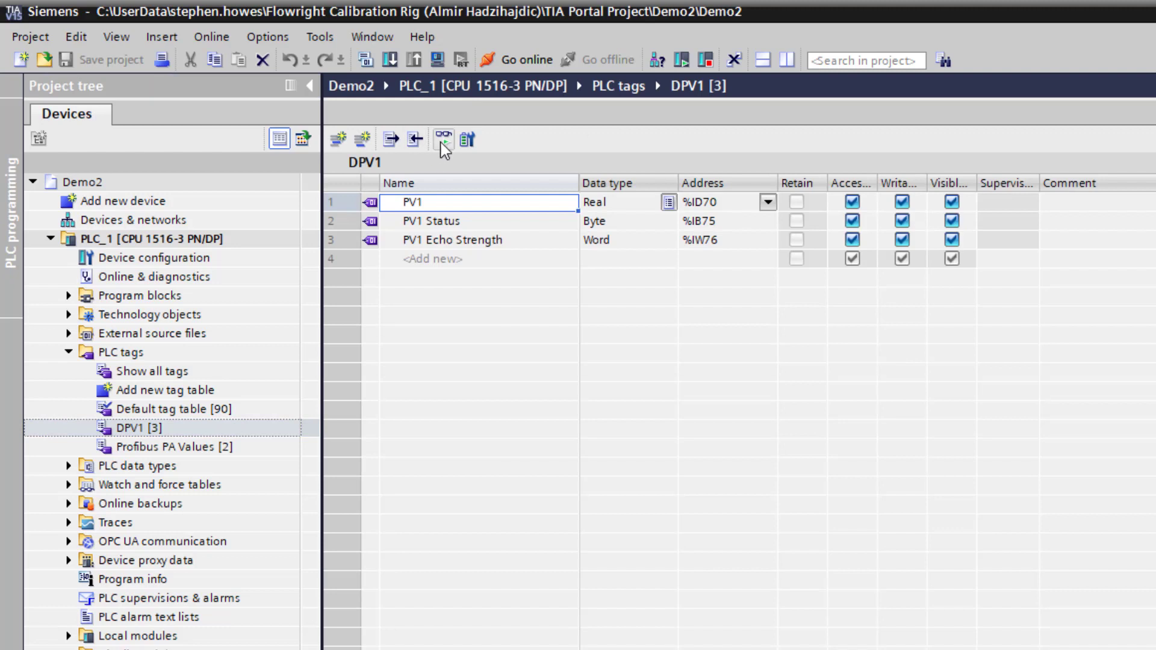
click(443, 142)
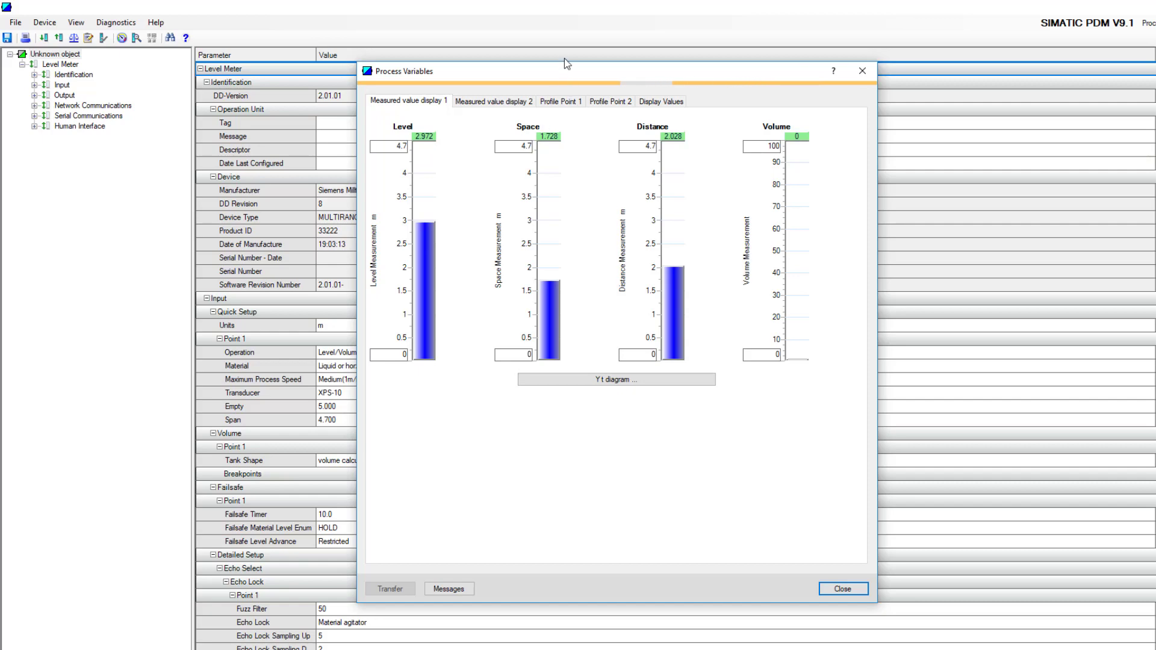
Step: Drag the Process Variables window to the left side of the screen
drag(563, 73, 234, 53)
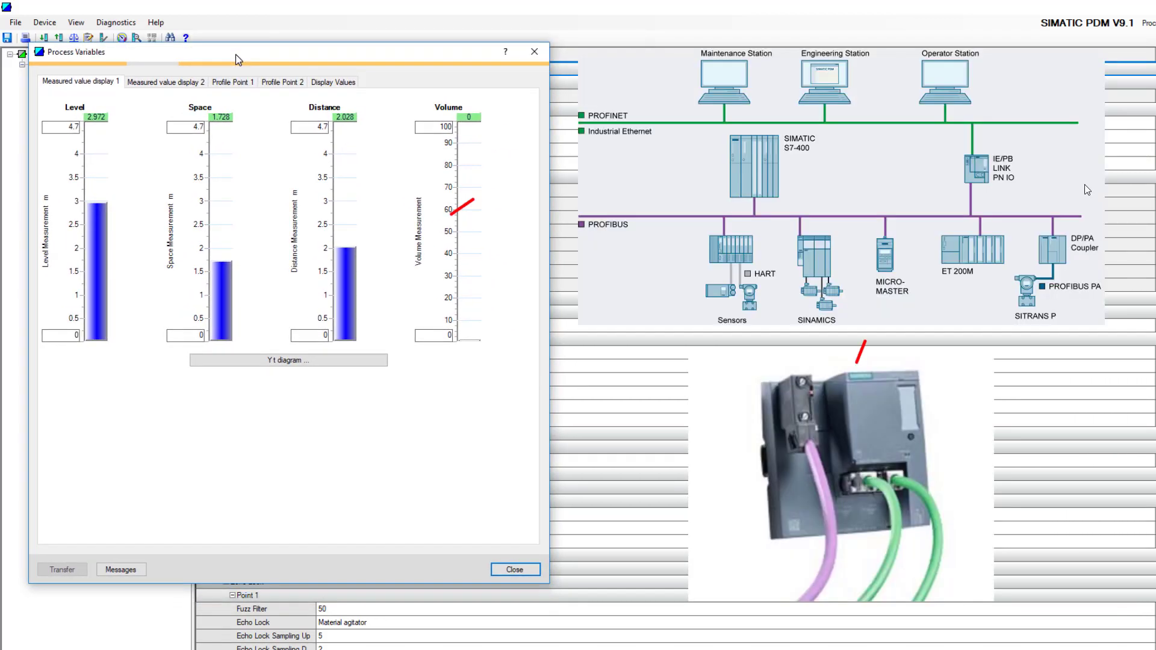